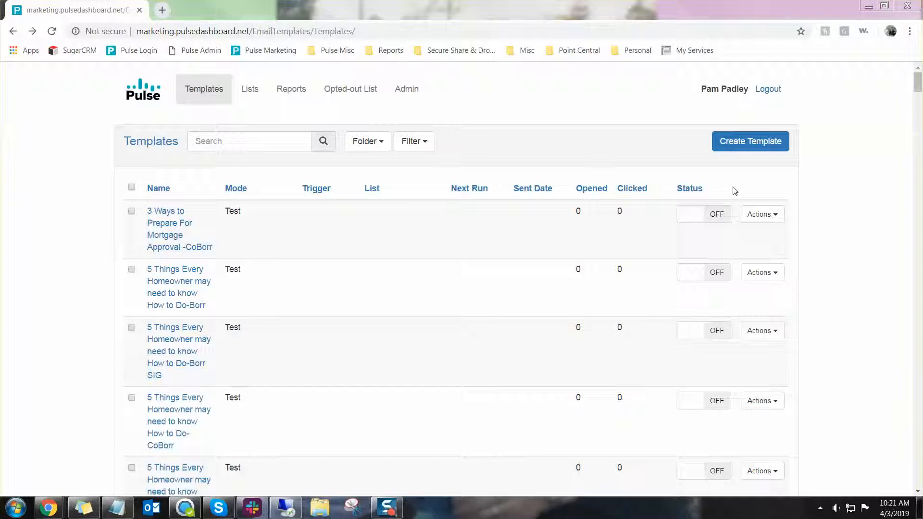
Copy the '3 Ways to Prepare For Mortgage Approval - CoBorr' template and acknowledge the success message
left_click(771, 221)
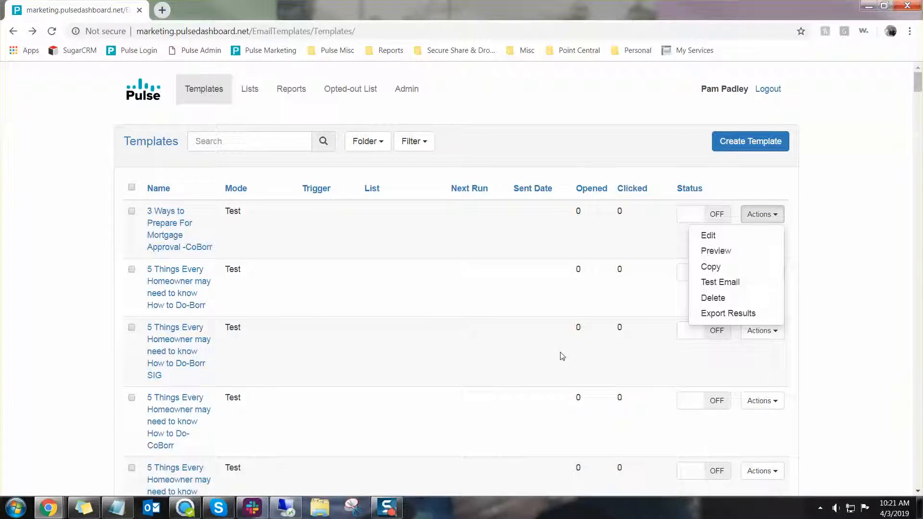
left_click(727, 272)
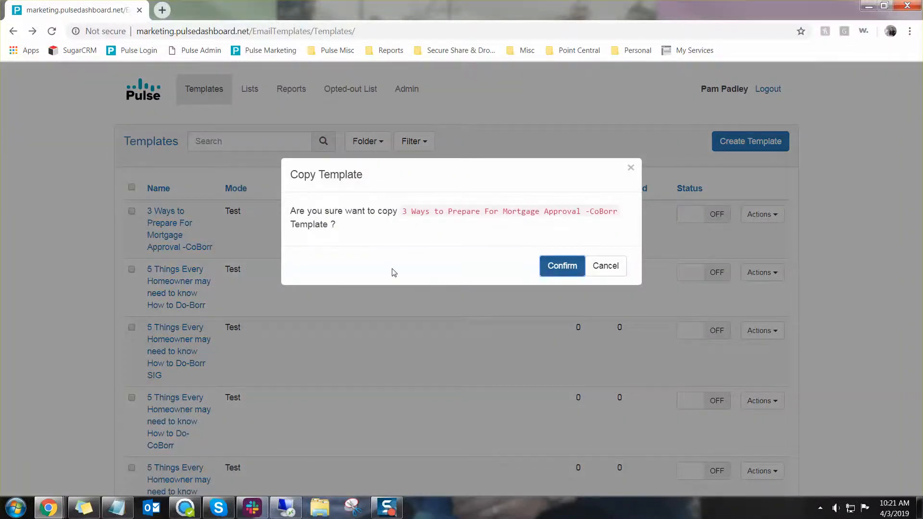
key("Return")
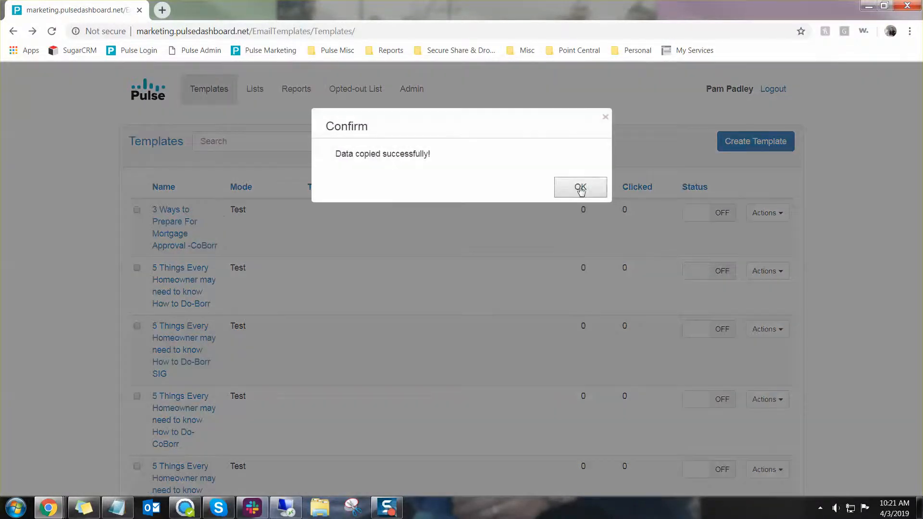
left_click(581, 187)
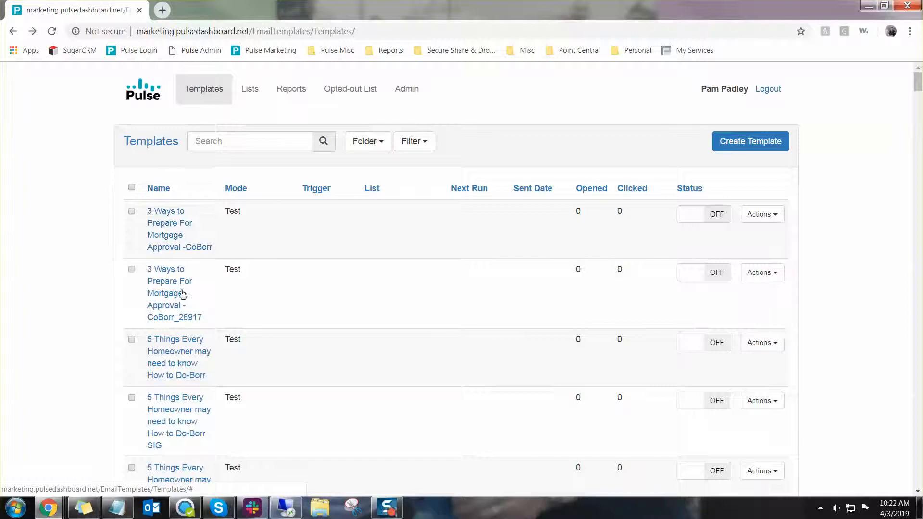
Open the _28917 copy, tick Closed Clients and PreQual as recipients, and continue to Step 2
left_click(169, 299)
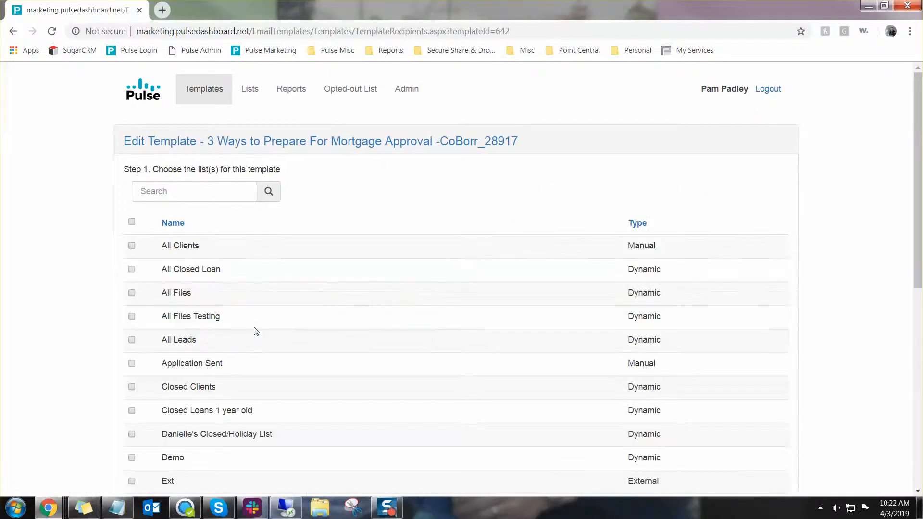
scroll(256, 330, "down", 4)
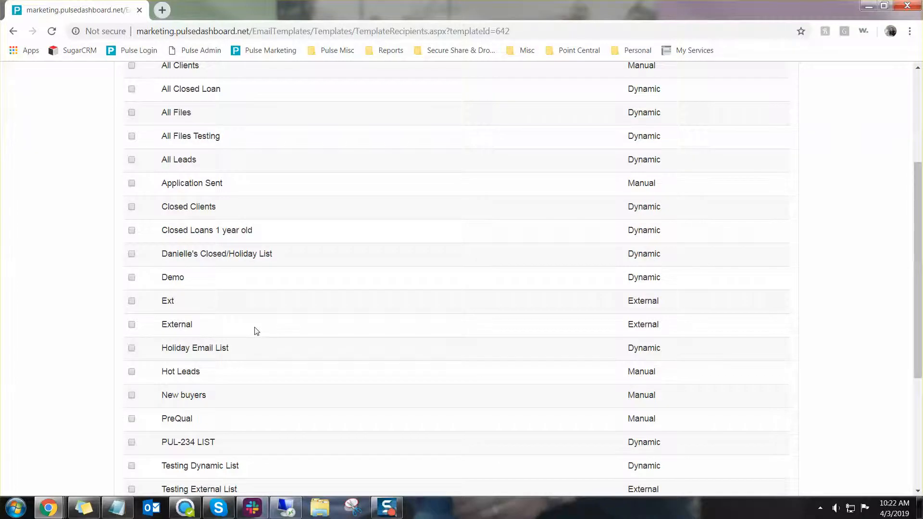
scroll(256, 331, "up", 1)
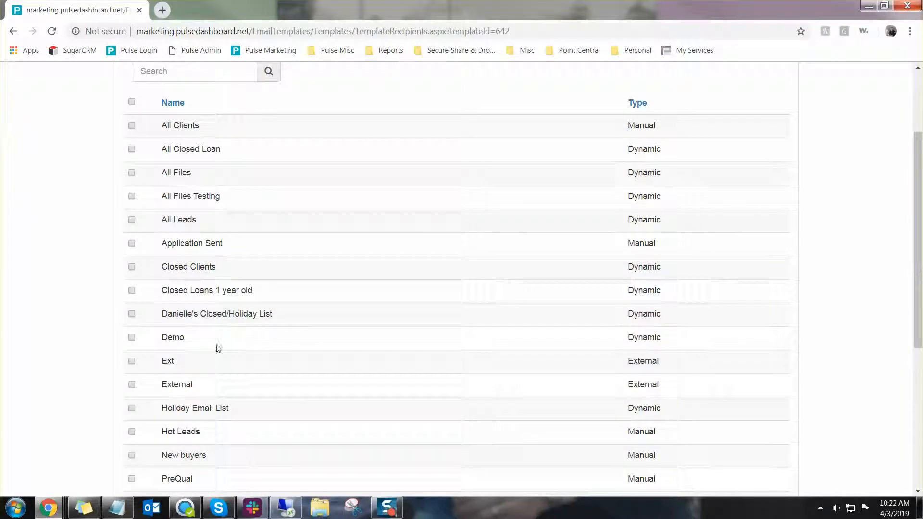
left_click(132, 267)
scroll(135, 268, "down", 4)
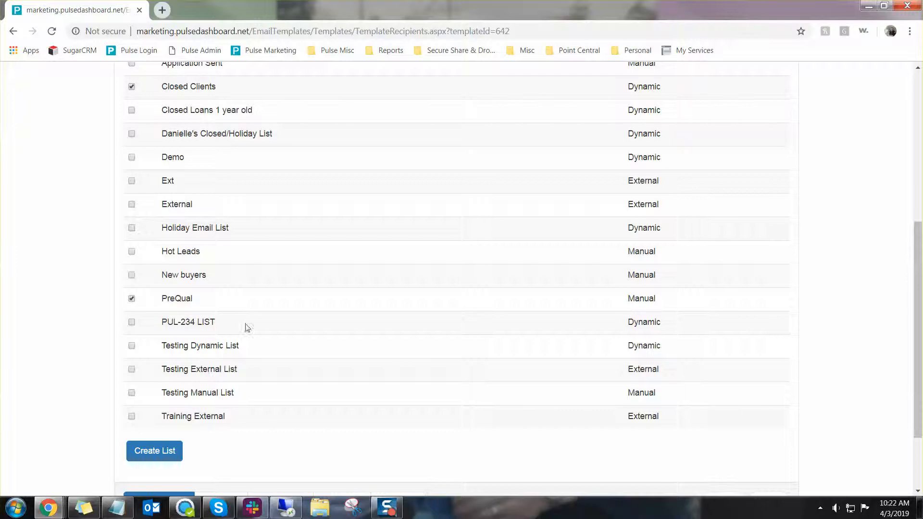
scroll(482, 381, "down", 1)
scroll(481, 380, "down", 1)
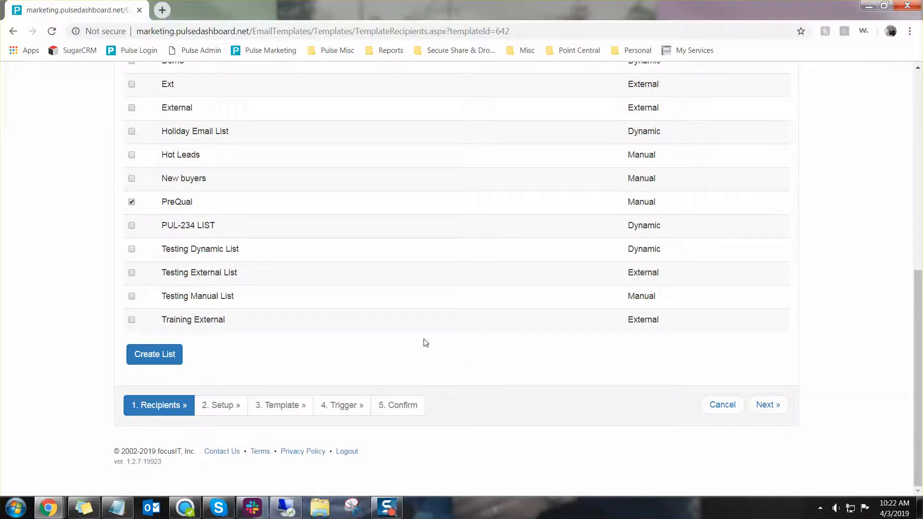
scroll(424, 342, "up", 4)
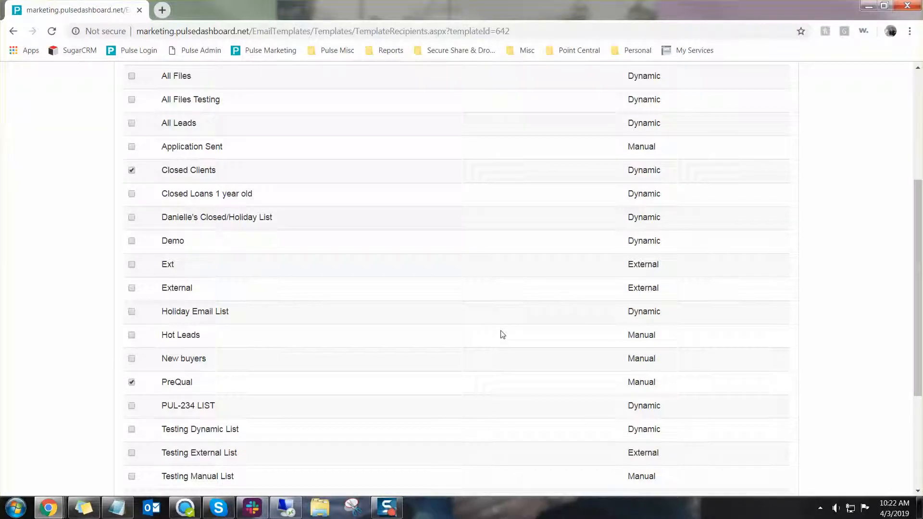
scroll(503, 335, "down", 3)
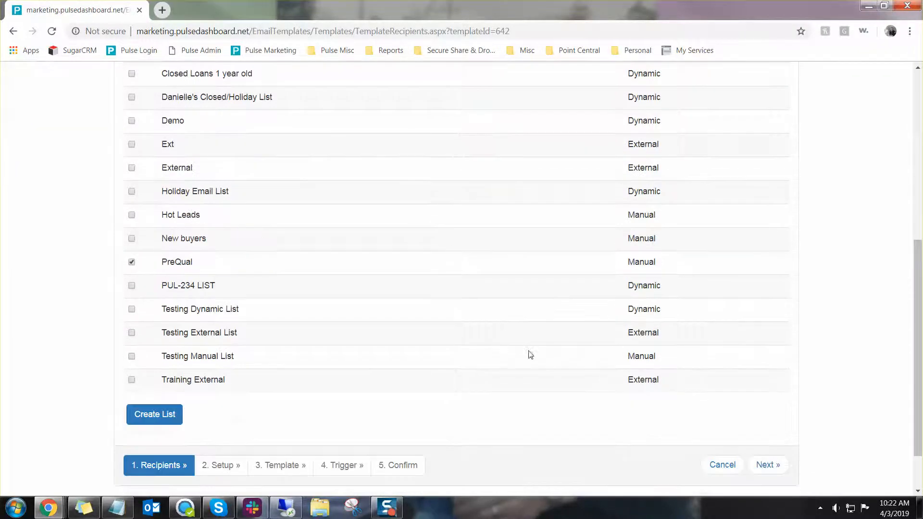
left_click(761, 467)
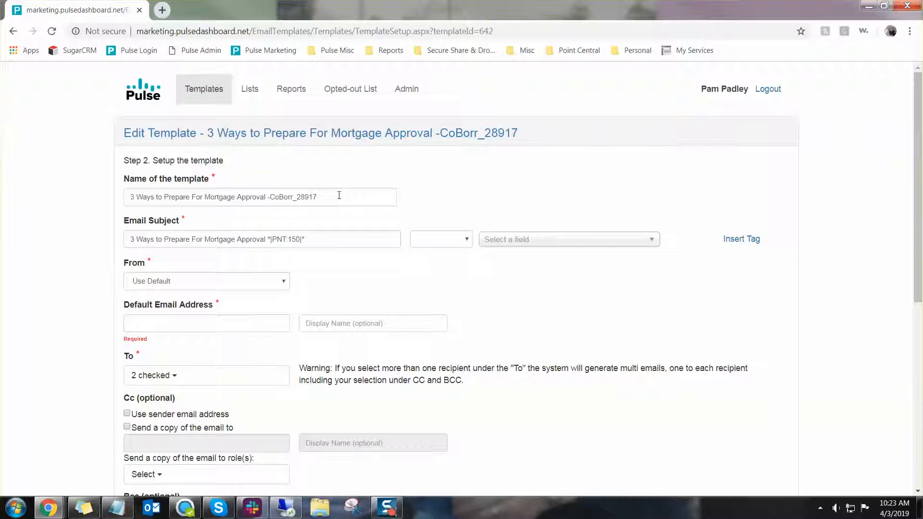
Rename the template 'Refi Email' with subject 'Don't forget to Refi'
left_click_drag(339, 194, 97, 200)
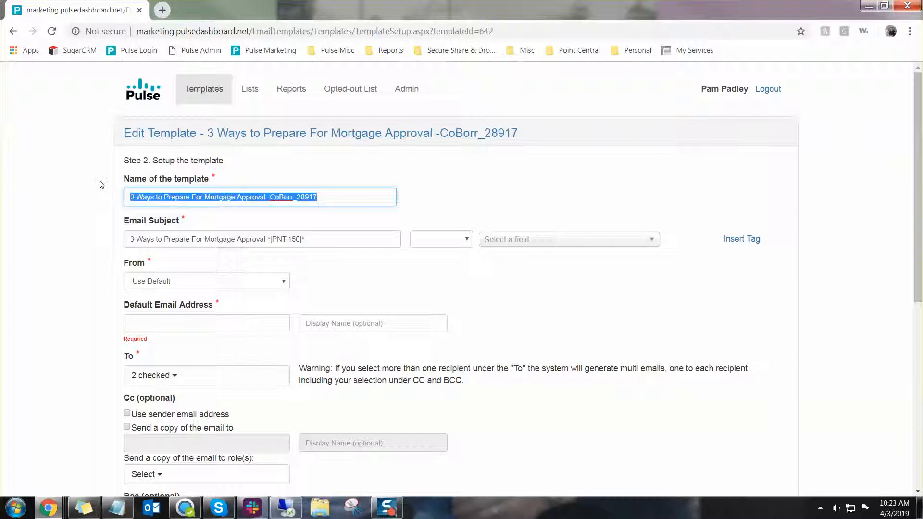
type("RES")
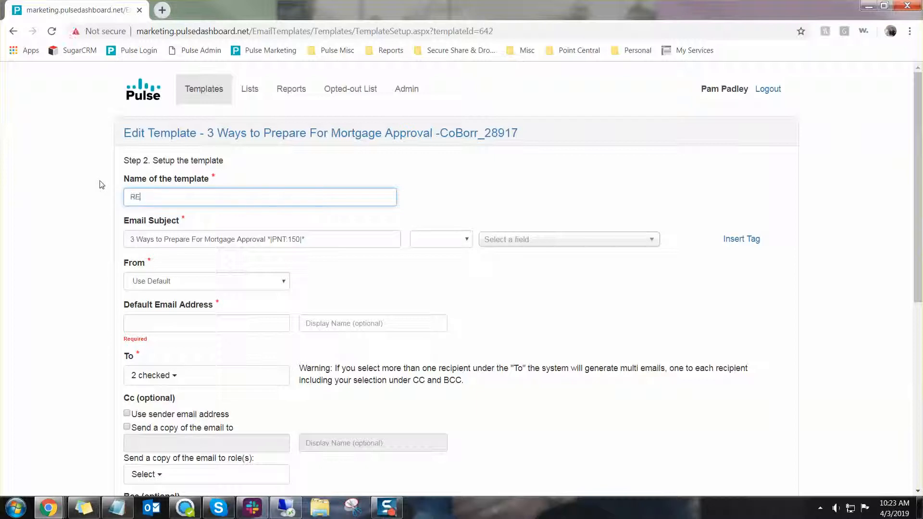
key("BackSpace")
key("BackSpace")
type("efi Email")
left_click_drag(310, 239, 65, 232)
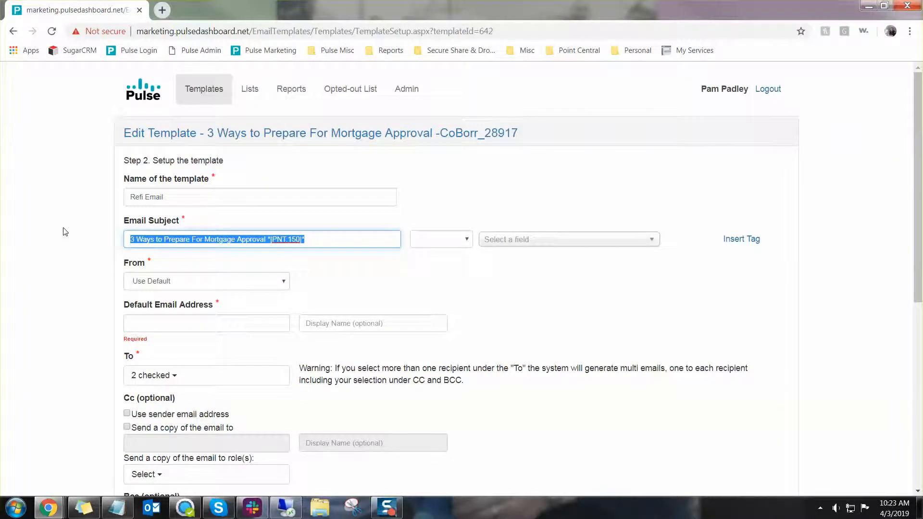
type("Don't for")
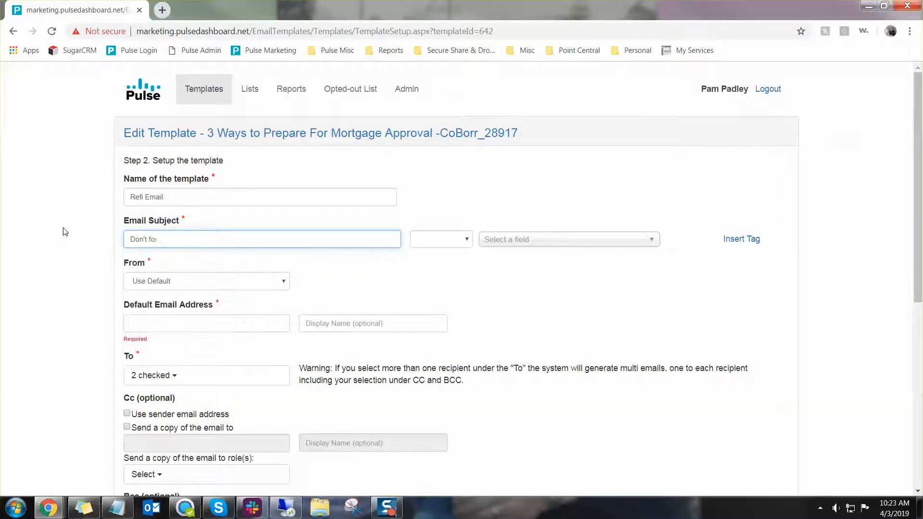
type("get to Refi")
Set From to Loan Officer and fill in the default e-mail address
left_click(143, 320)
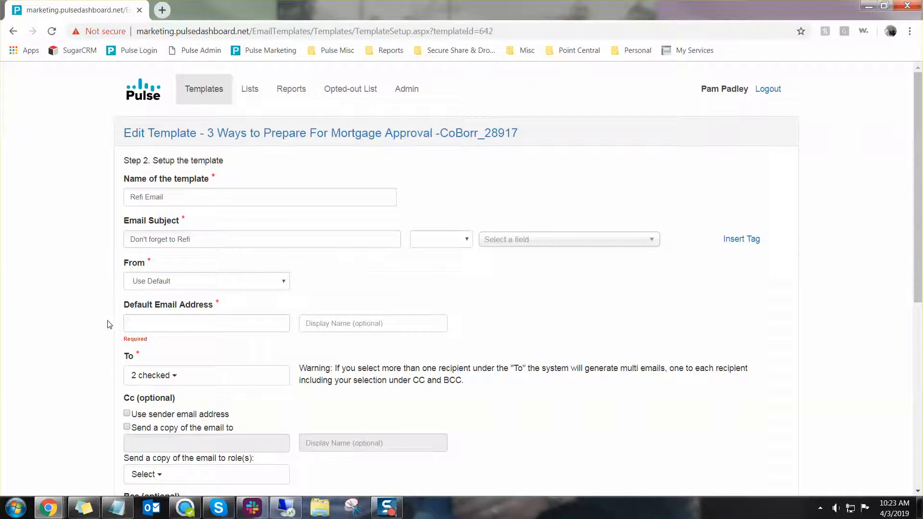
left_click(162, 284)
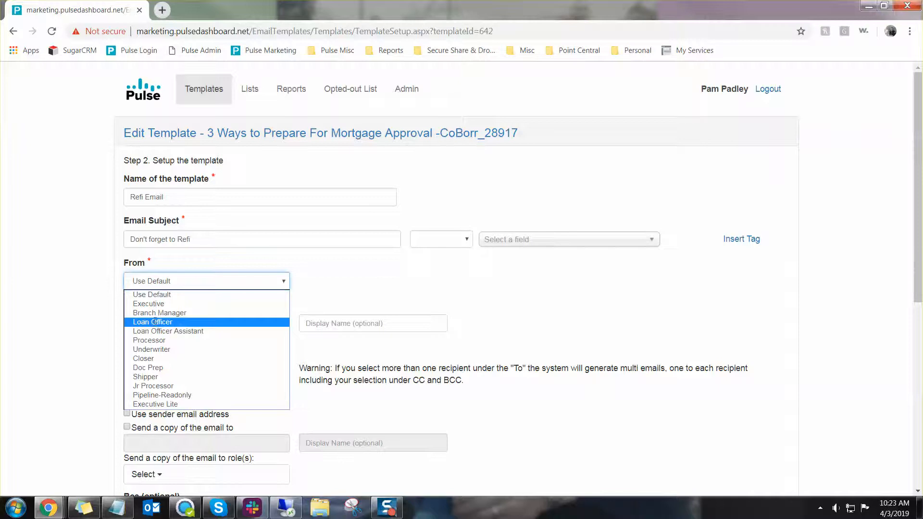
left_click(154, 321)
left_click(172, 327)
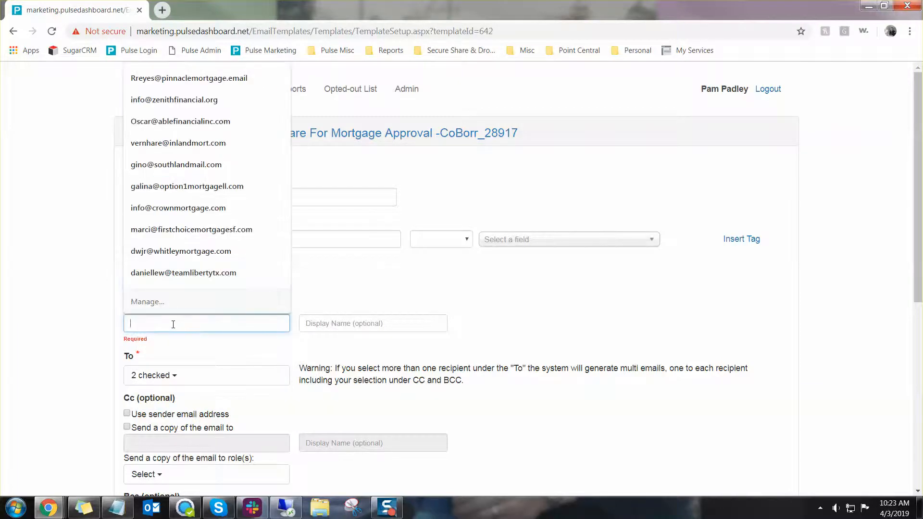
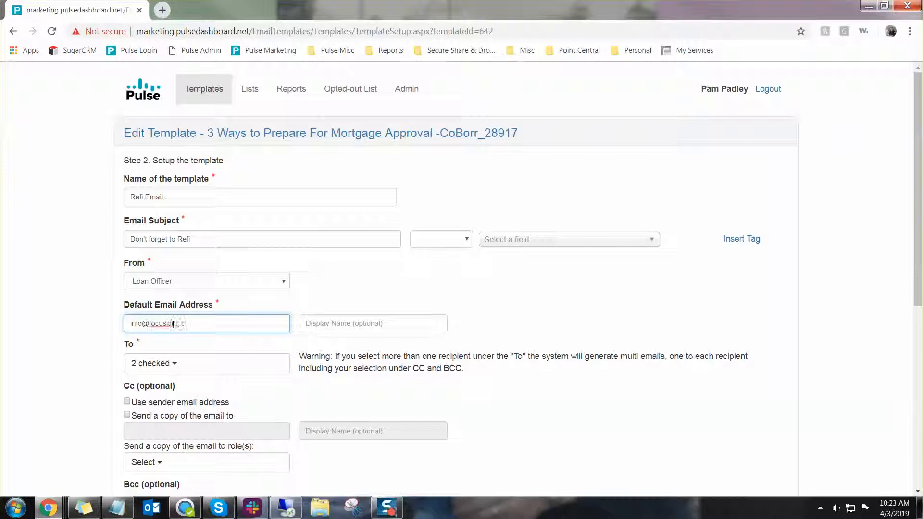
left_click(161, 302)
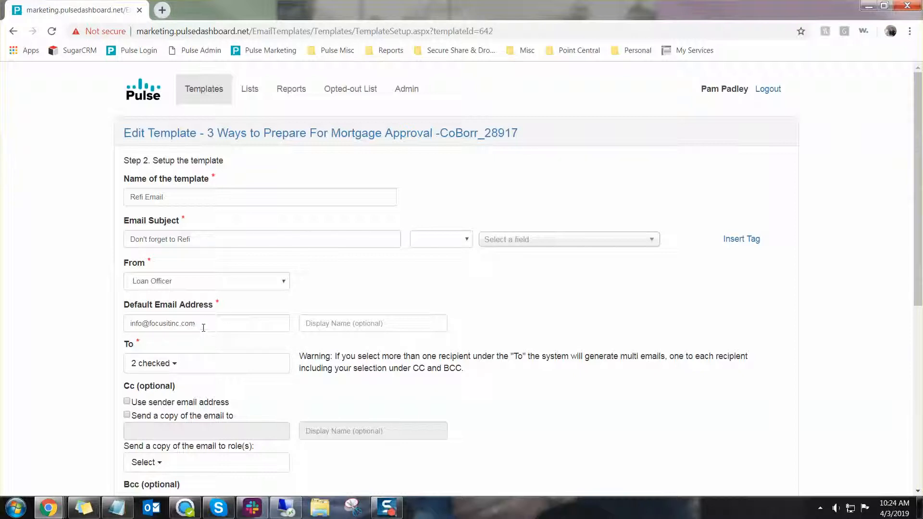
scroll(211, 325, "down", 4)
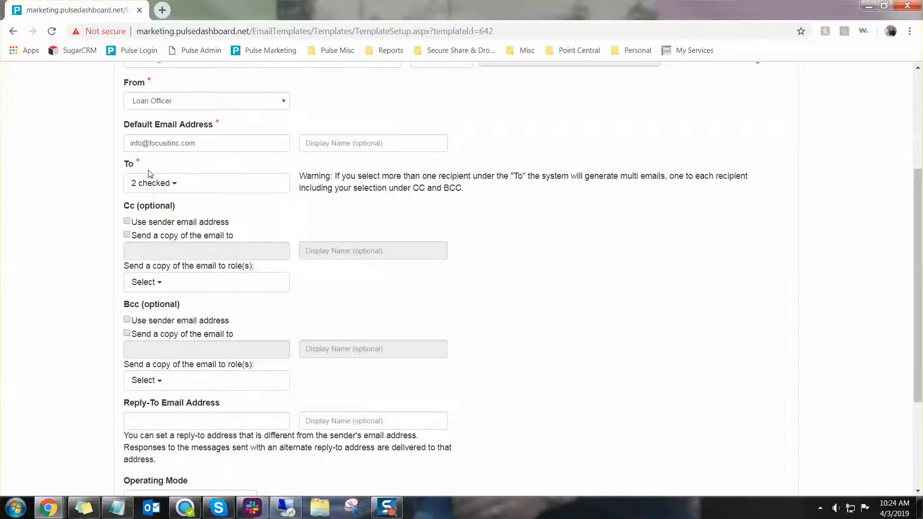
Remove CoBorrower from the To recipients and add CoBorrower as a Cc recipient
left_click(146, 182)
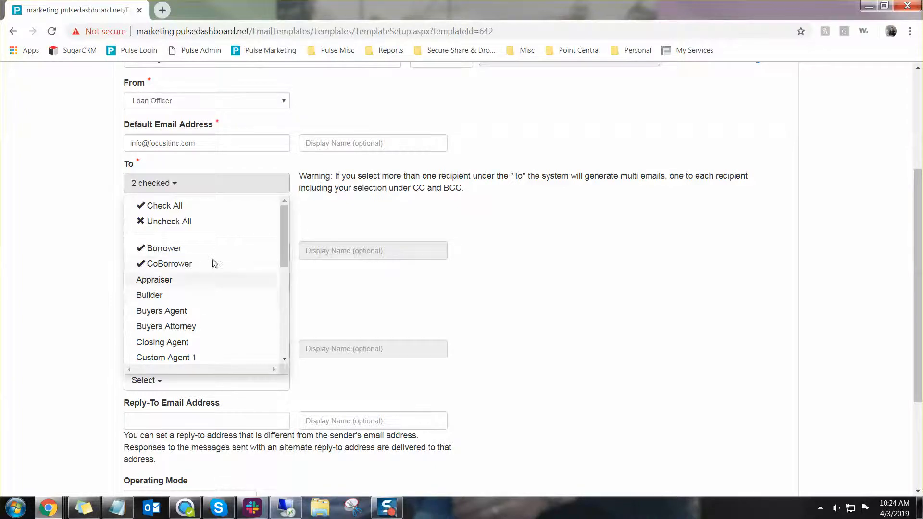
left_click(355, 264)
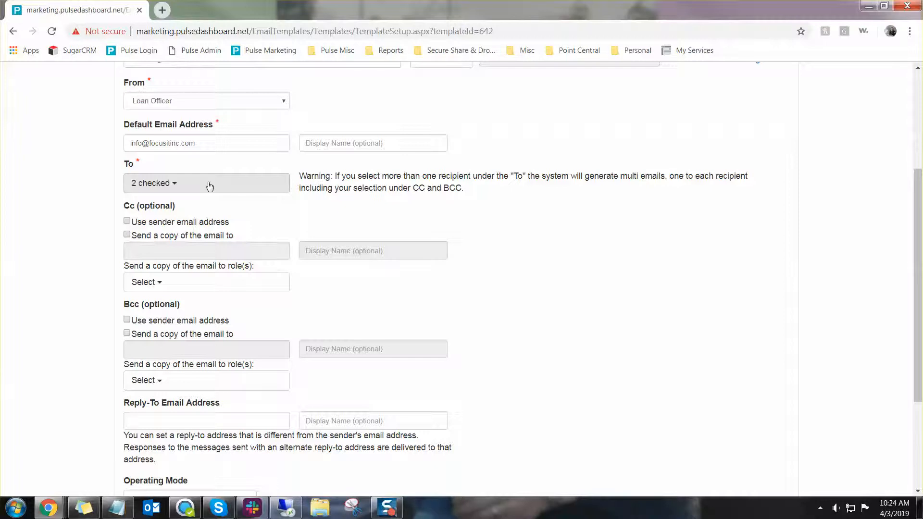
left_click(184, 187)
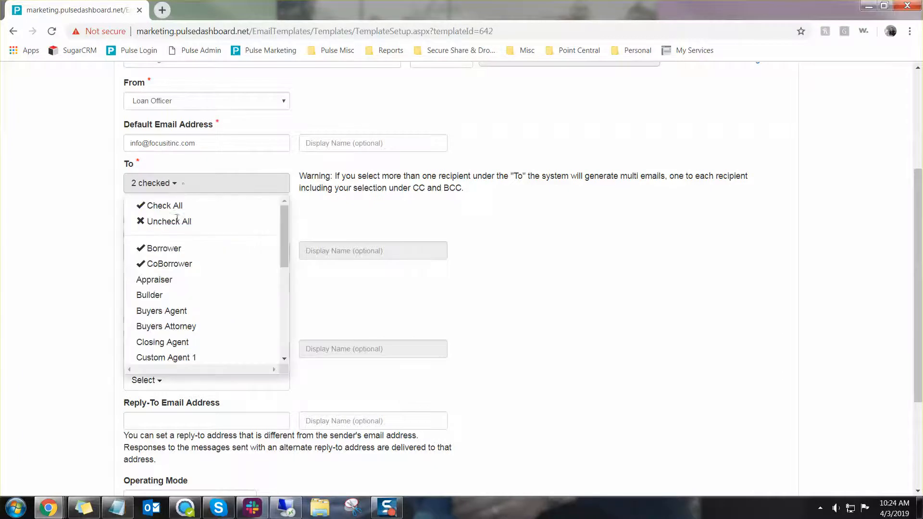
left_click(383, 295)
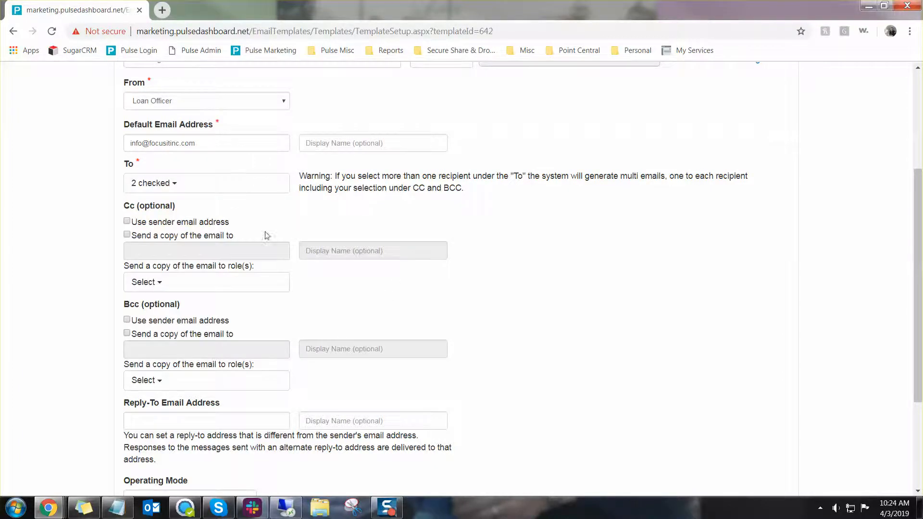
left_click(229, 188)
left_click(194, 271)
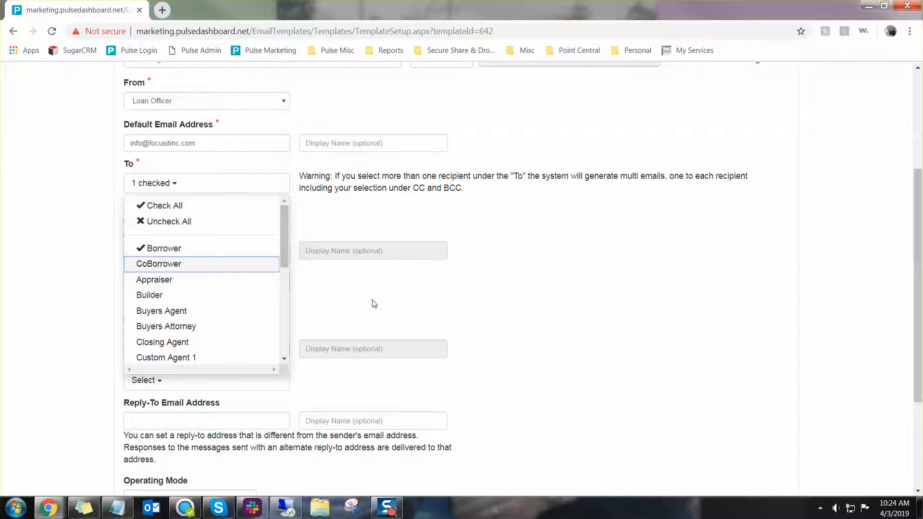
left_click(373, 305)
left_click(212, 283)
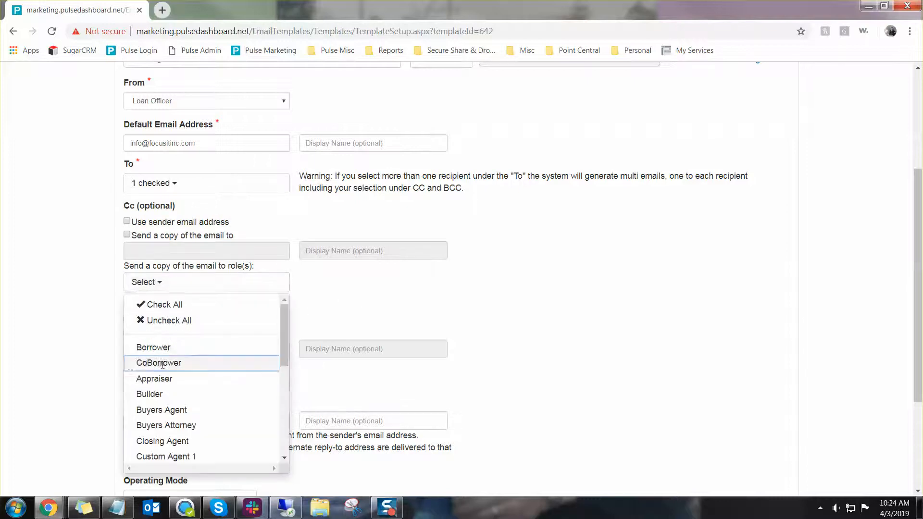
left_click(183, 364)
left_click(72, 341)
scroll(107, 344, "down", 3)
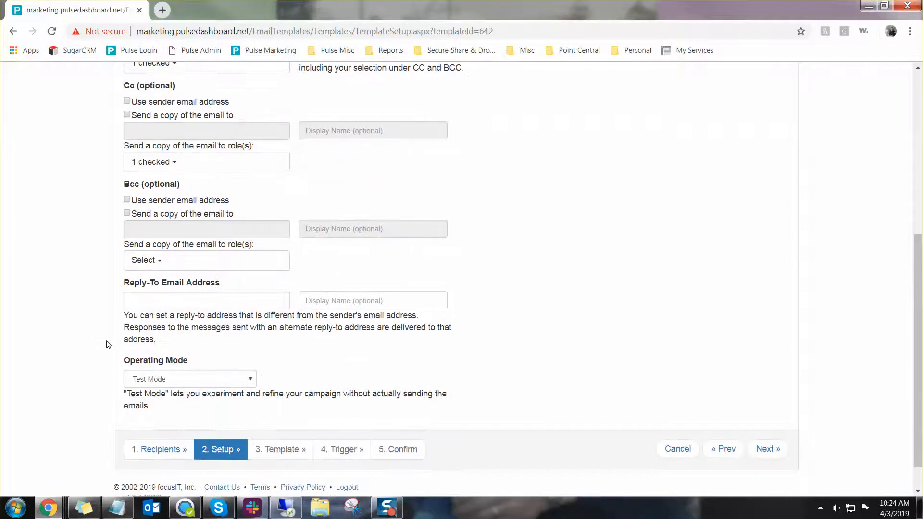
scroll(108, 344, "up", 1)
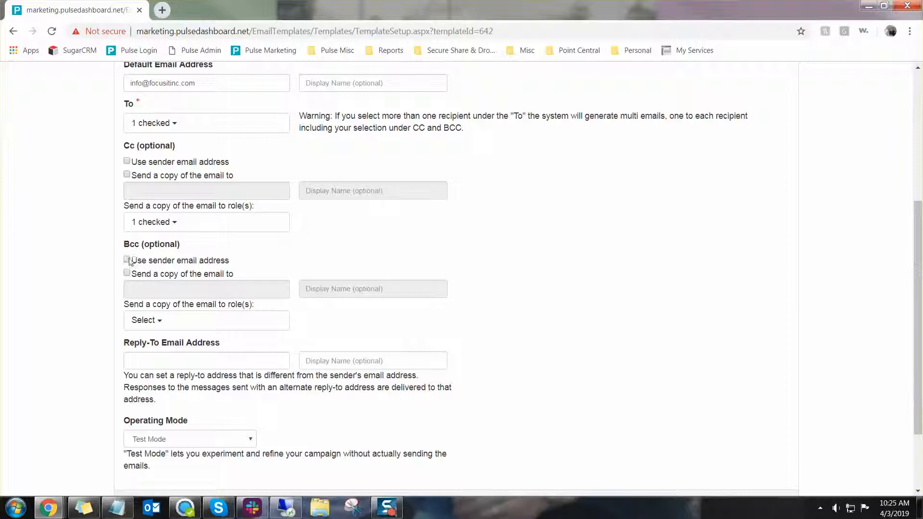
Turn on the Bcc 'Send a copy' option using the default e-mail address
left_click_drag(130, 261, 244, 265)
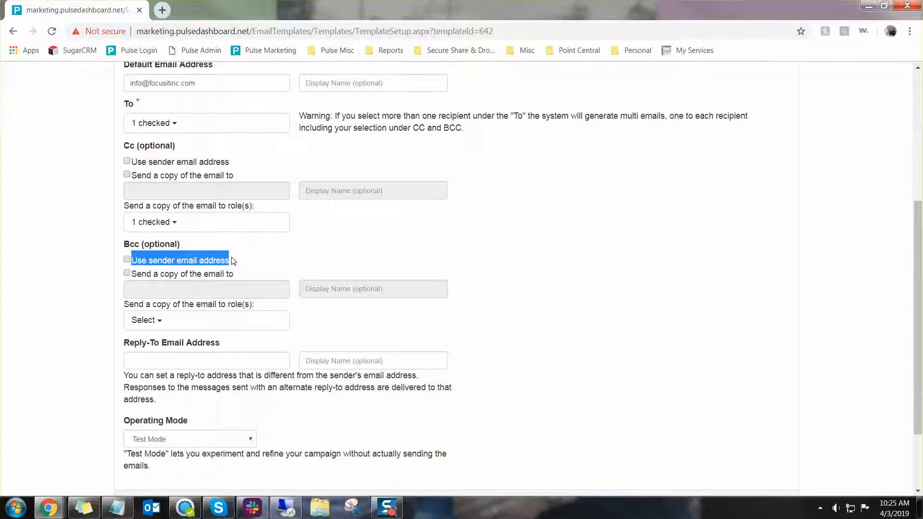
scroll(230, 231, "up", 1)
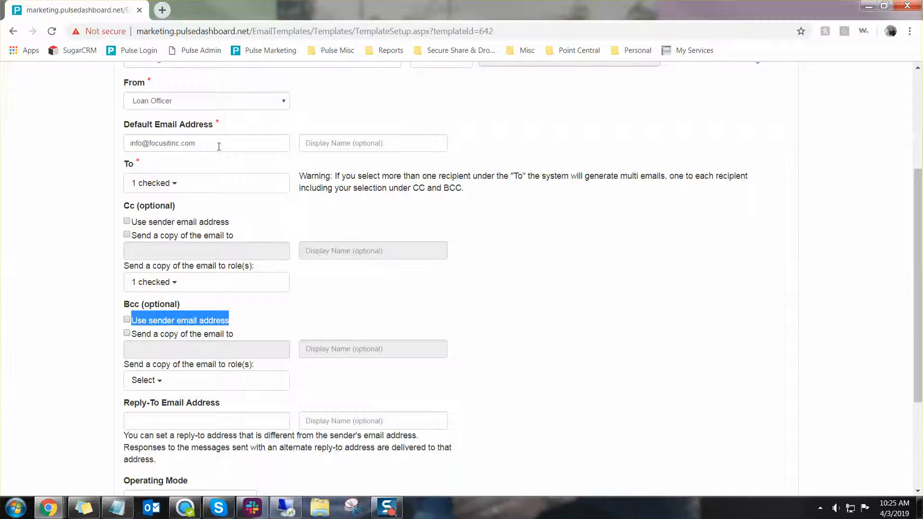
left_click(127, 334)
left_click(151, 142)
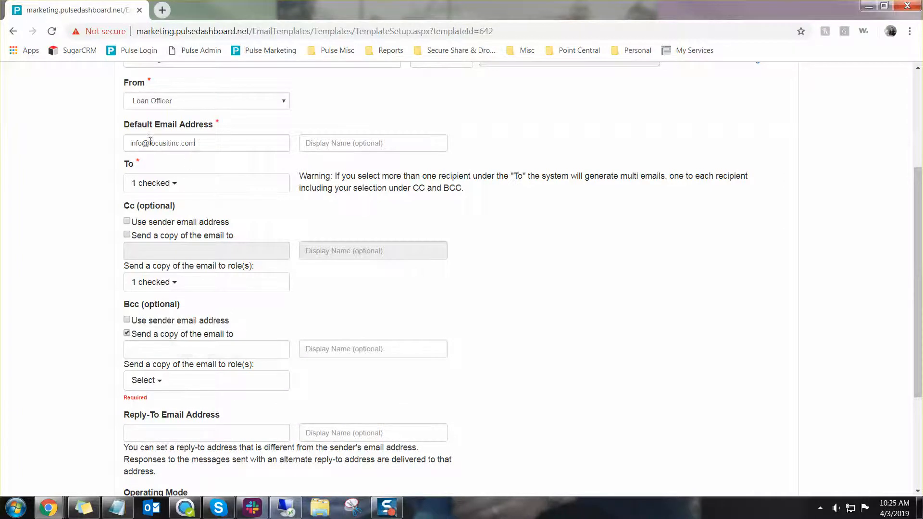
key("ctrl+a")
key("ctrl+c")
left_click(165, 349)
key("ctrl+v")
left_click(90, 354)
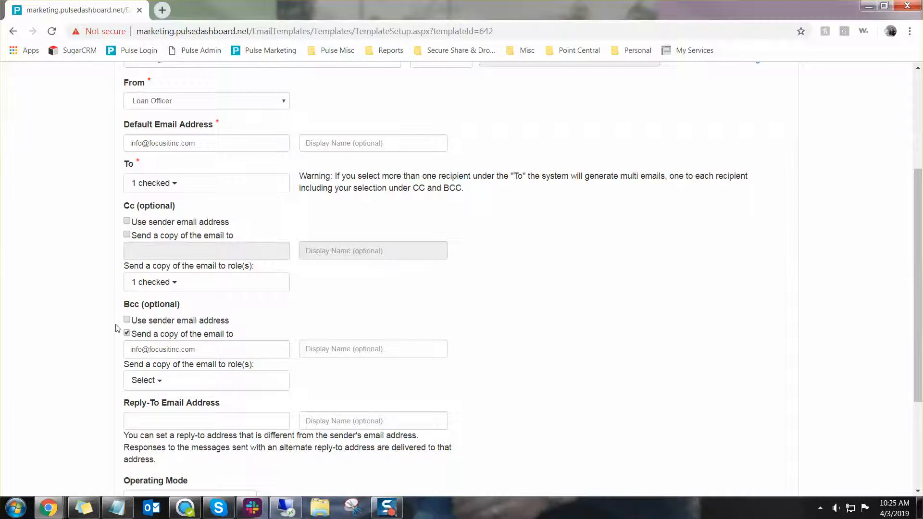
Set Operating Mode to Production Mode and continue to Step 3
scroll(116, 329, "down", 1)
scroll(116, 329, "down", 2)
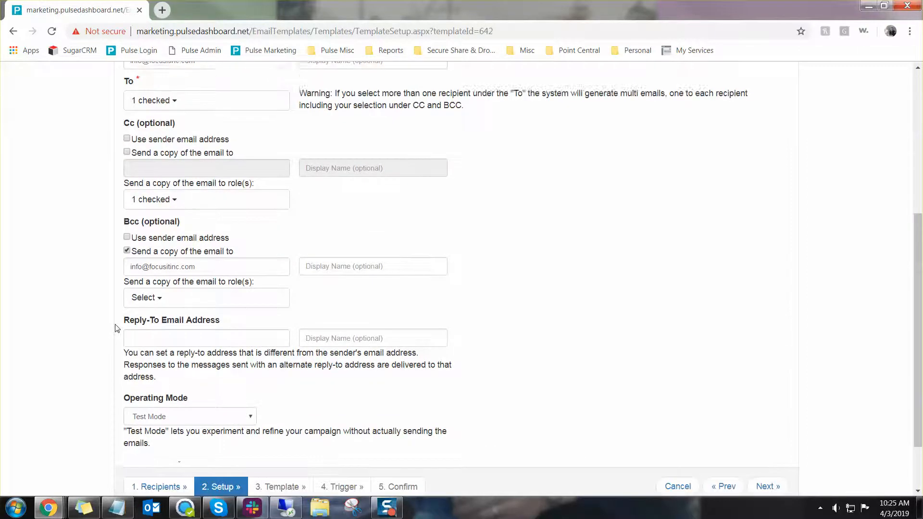
left_click(183, 344)
left_click(183, 357)
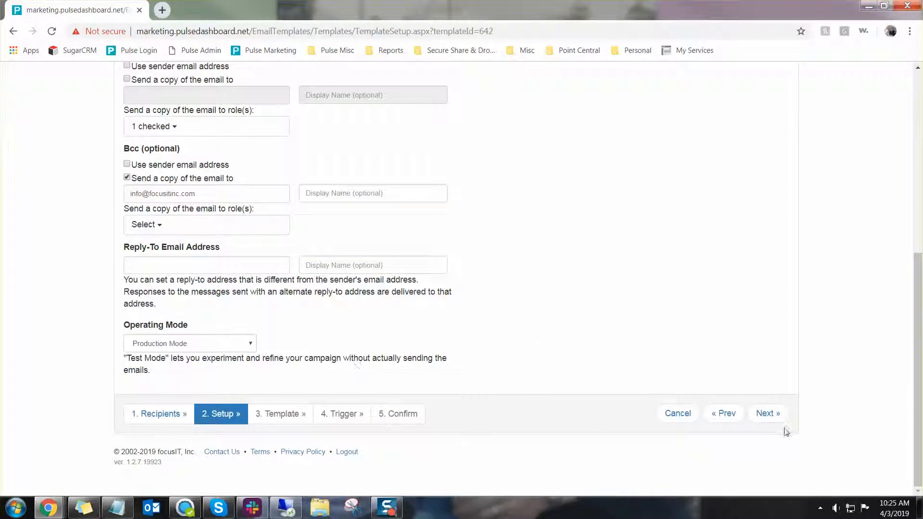
left_click(768, 413)
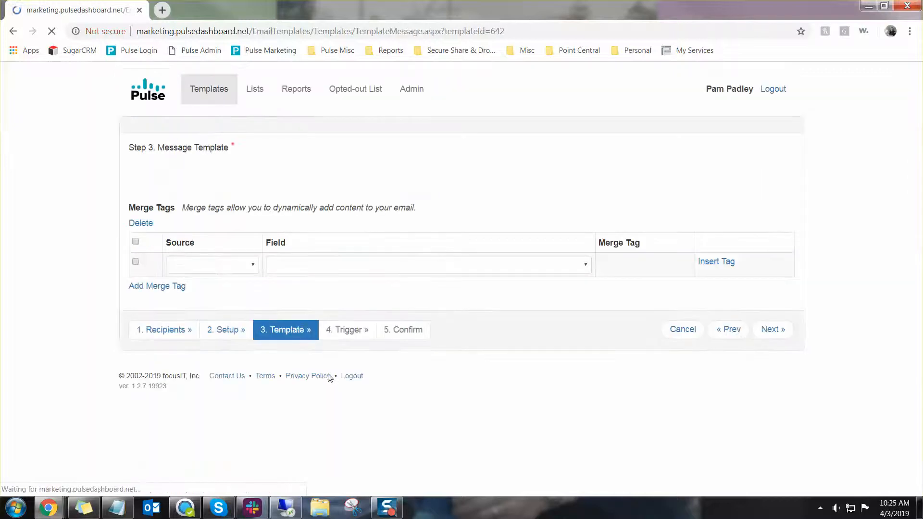
Change the greeting tag row's field to Borrower First Name
scroll(69, 364, "down", 2)
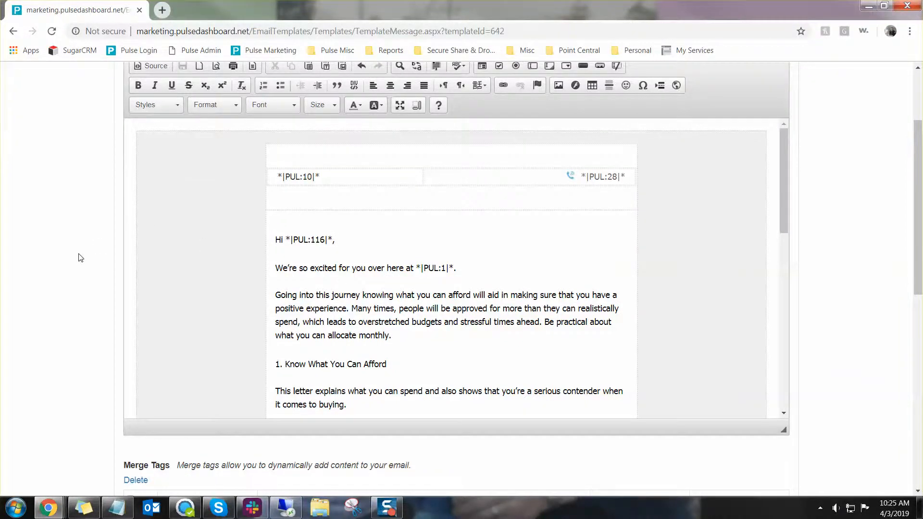
scroll(77, 256, "down", 6)
scroll(77, 256, "up", 4)
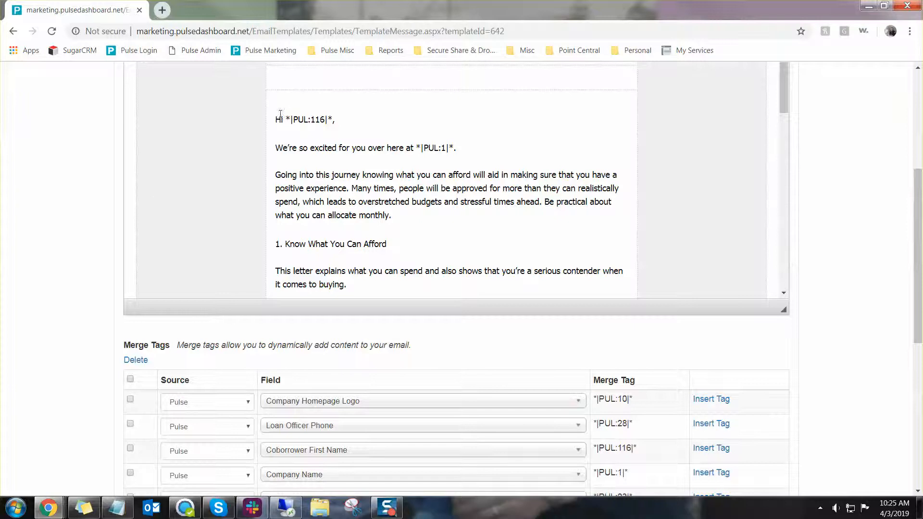
left_click_drag(291, 119, 332, 119)
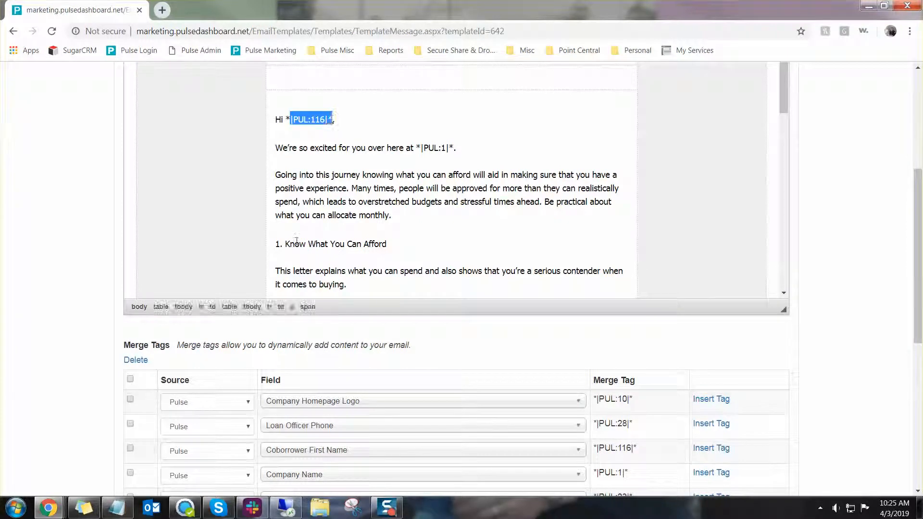
scroll(339, 416, "down", 3)
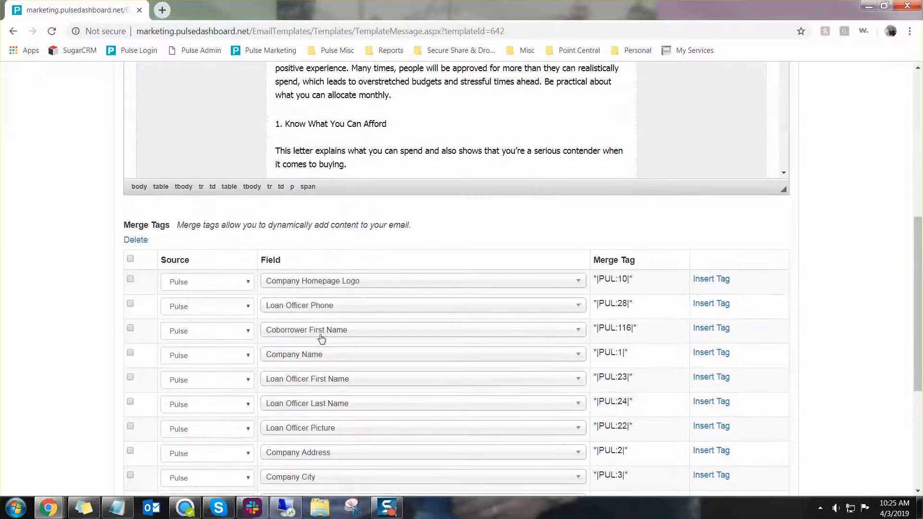
left_click(302, 334)
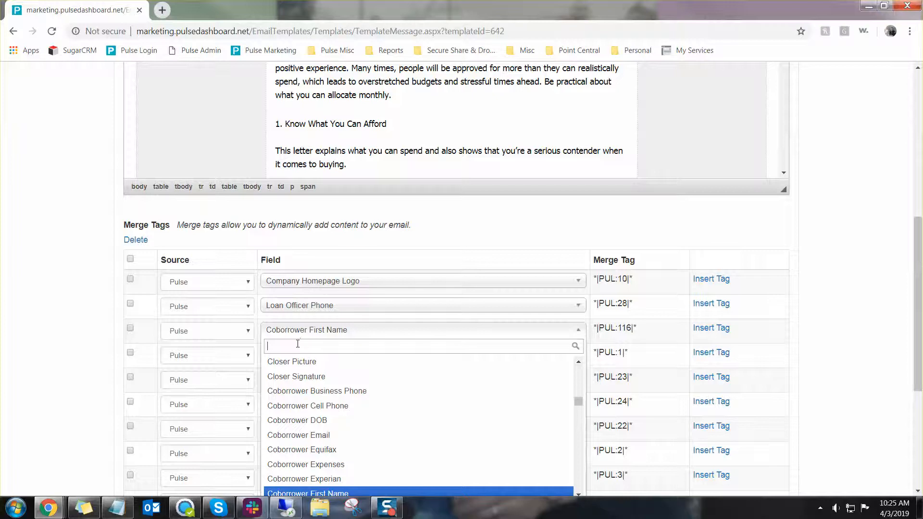
type("Borrower first")
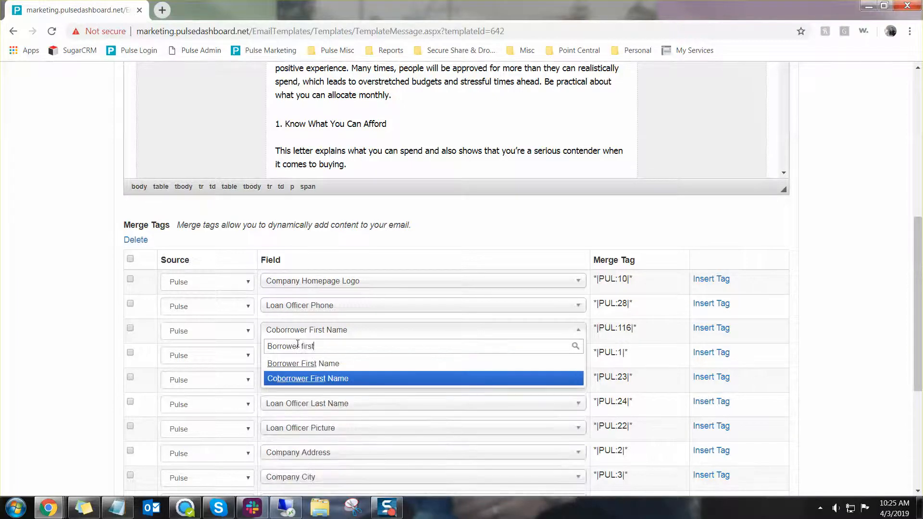
key("Up")
key("Return")
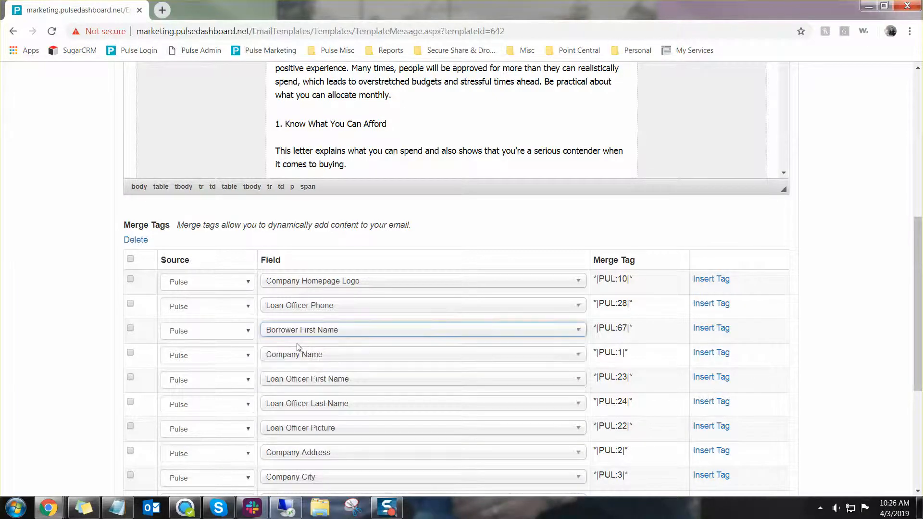
Insert the Borrower First Name tag in place of the greeting's selected tag
left_click_drag(639, 332, 589, 329)
scroll(396, 260, "up", 2)
scroll(396, 260, "up", 1)
left_click_drag(334, 119, 287, 121)
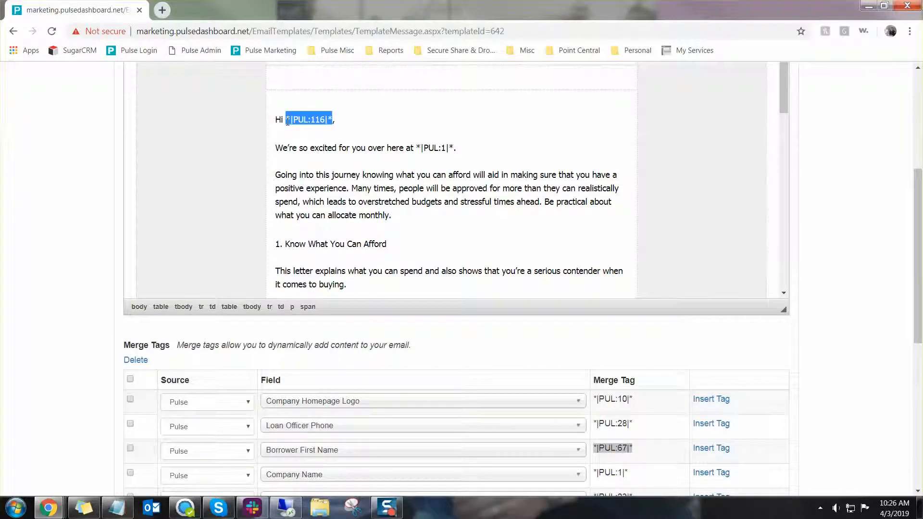
left_click(716, 452)
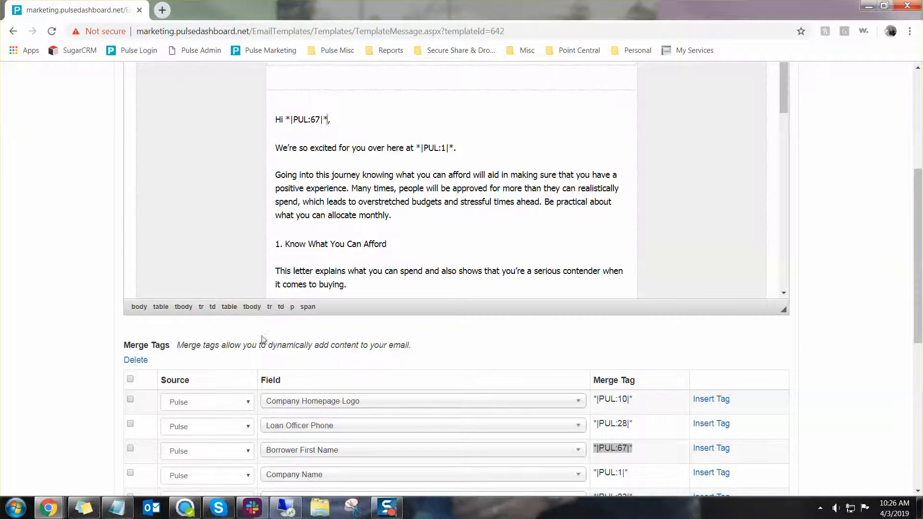
Add a new blank row to the merge tag table
scroll(260, 346, "down", 1)
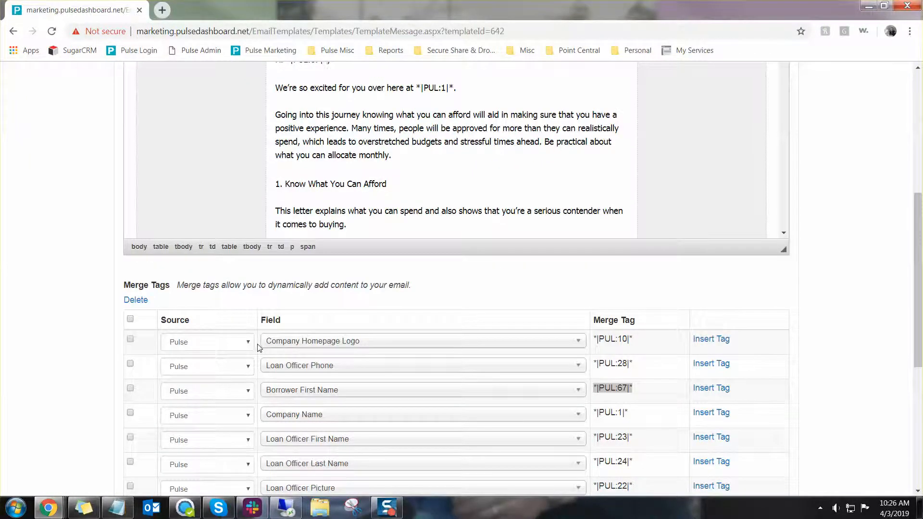
scroll(258, 348, "down", 4)
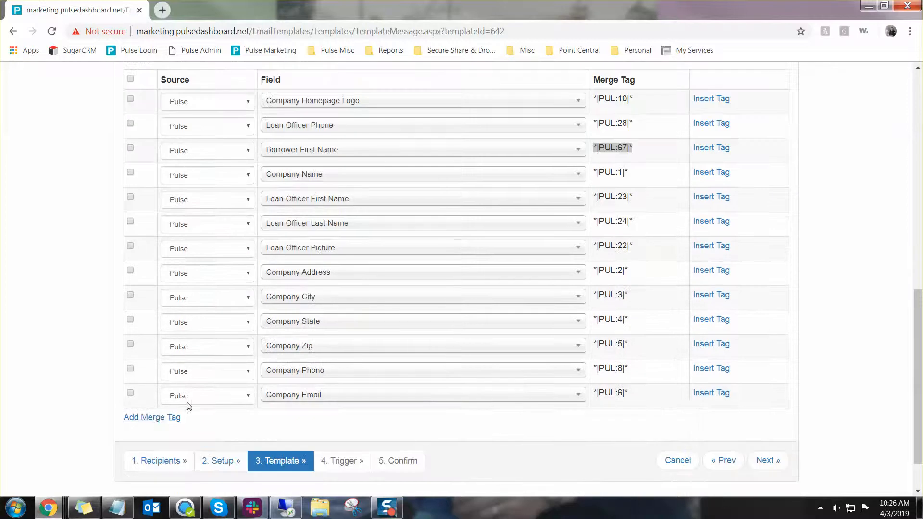
left_click(151, 418)
Set the new merge tag row's source to Pulse and browse its field choices
left_click(204, 420)
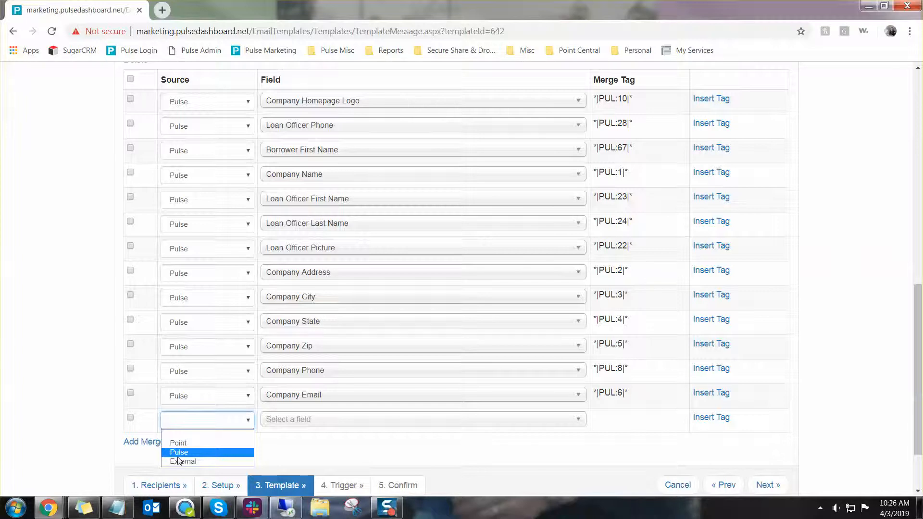
left_click(207, 454)
left_click(327, 419)
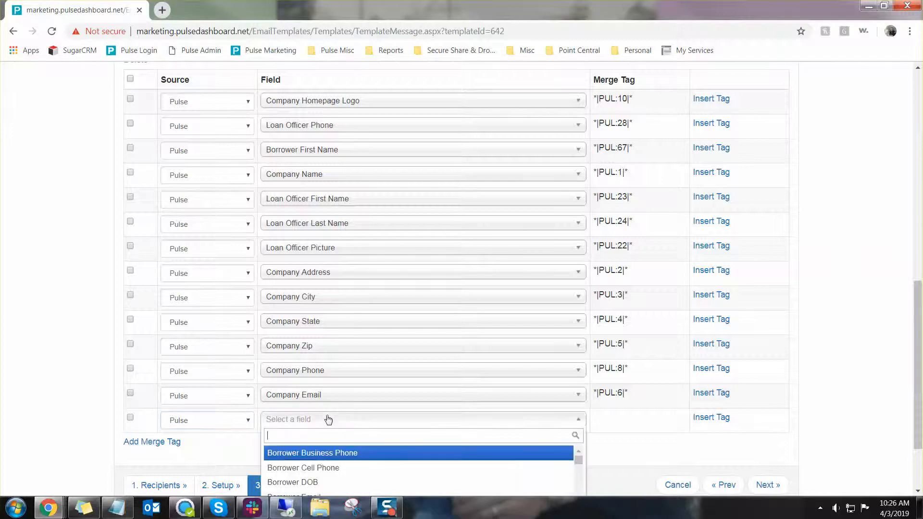
scroll(329, 420, "down", 2)
scroll(360, 423, "down", 3)
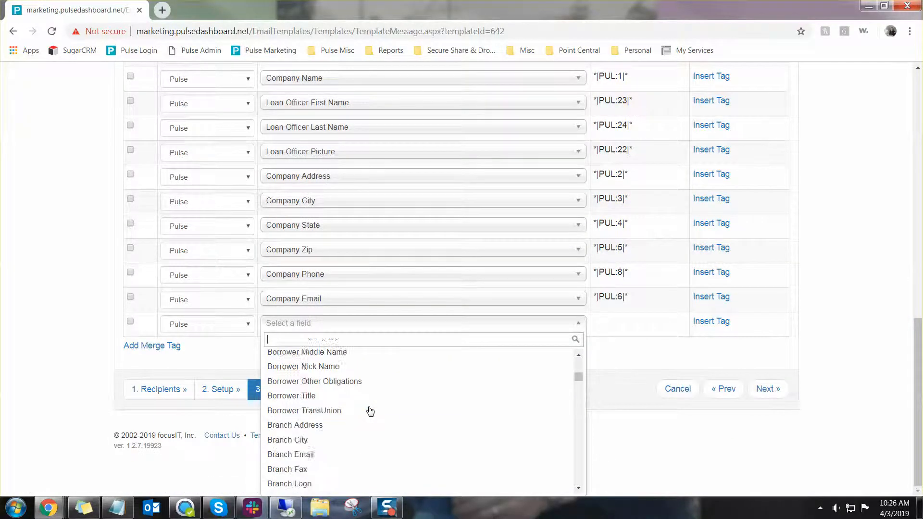
scroll(370, 411, "down", 2)
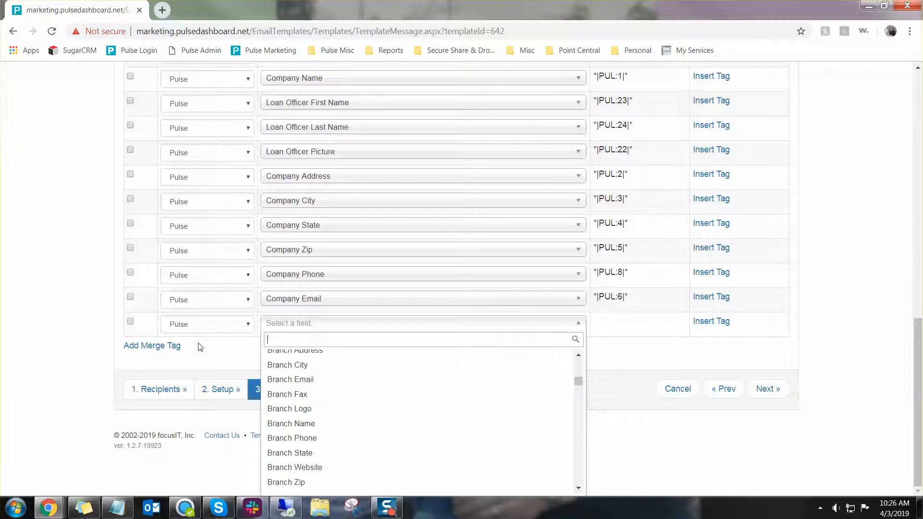
scroll(199, 347, "up", 5)
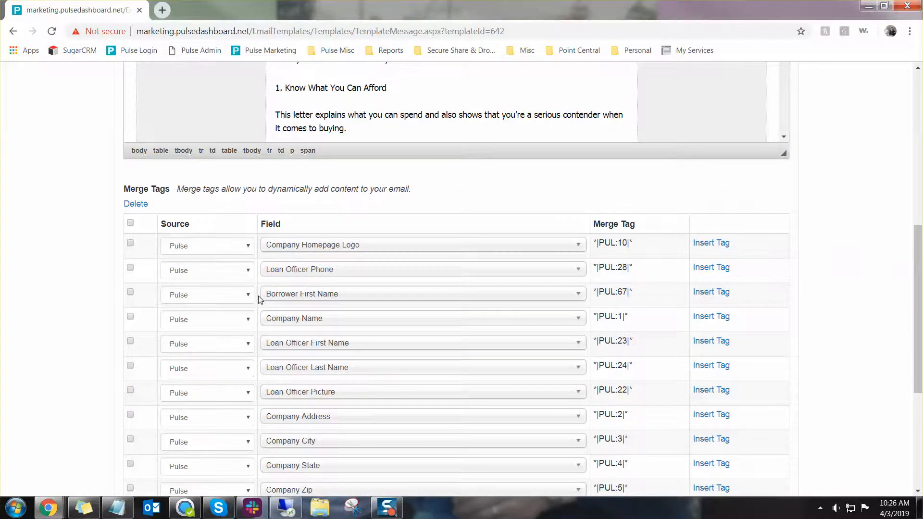
scroll(258, 299, "up", 3)
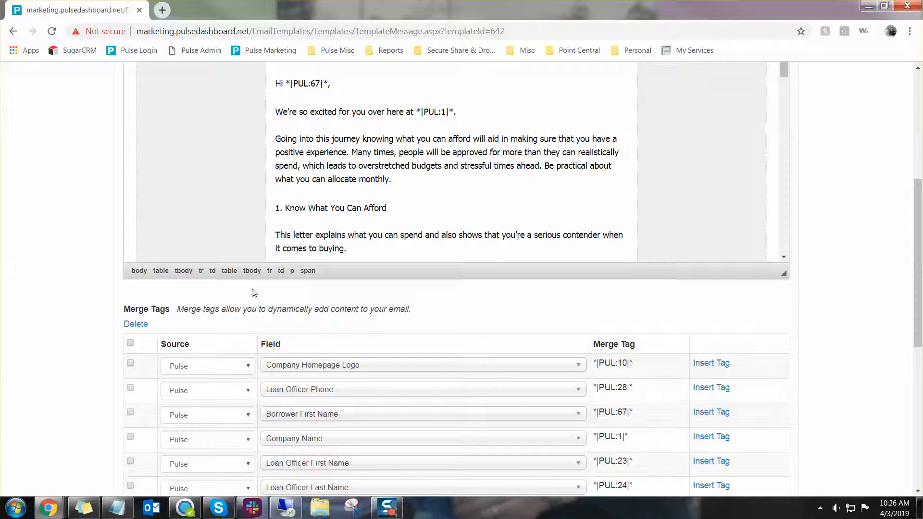
scroll(341, 237, "down", 10)
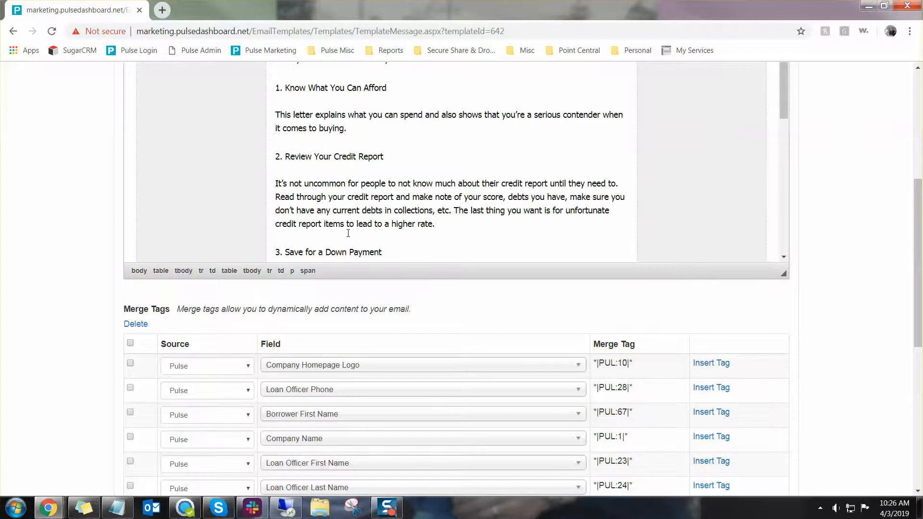
scroll(350, 234, "down", 2)
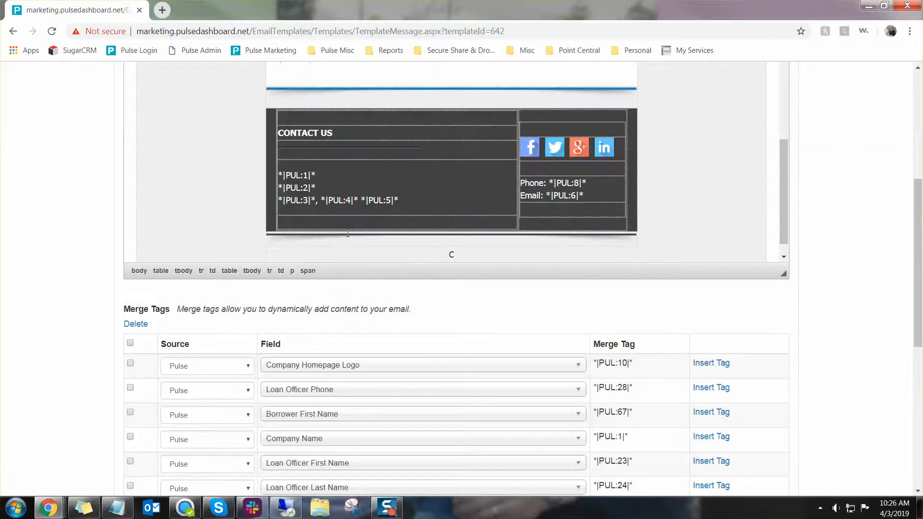
scroll(330, 341, "up", 1)
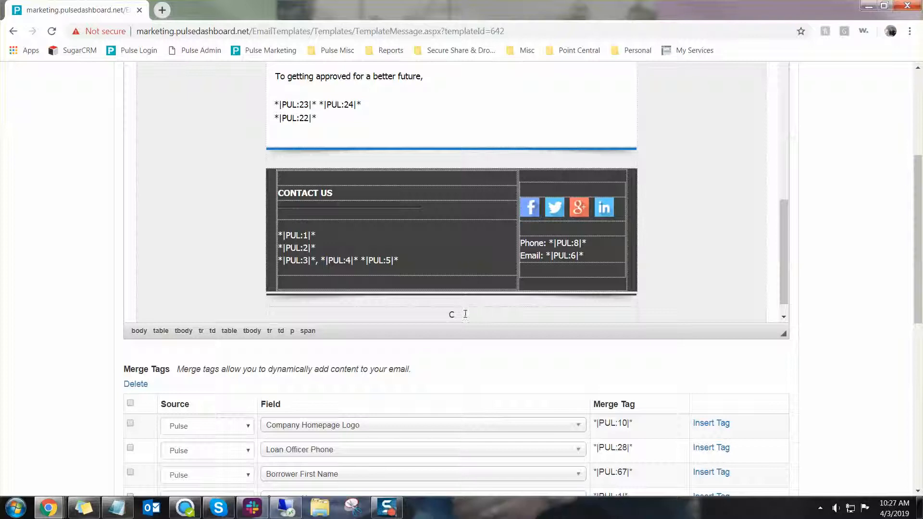
Delete the stray 'c' below the footer and continue to Step 4 Trigger
left_click_drag(465, 314, 443, 313)
key("BackSpace")
scroll(344, 406, "up", 6)
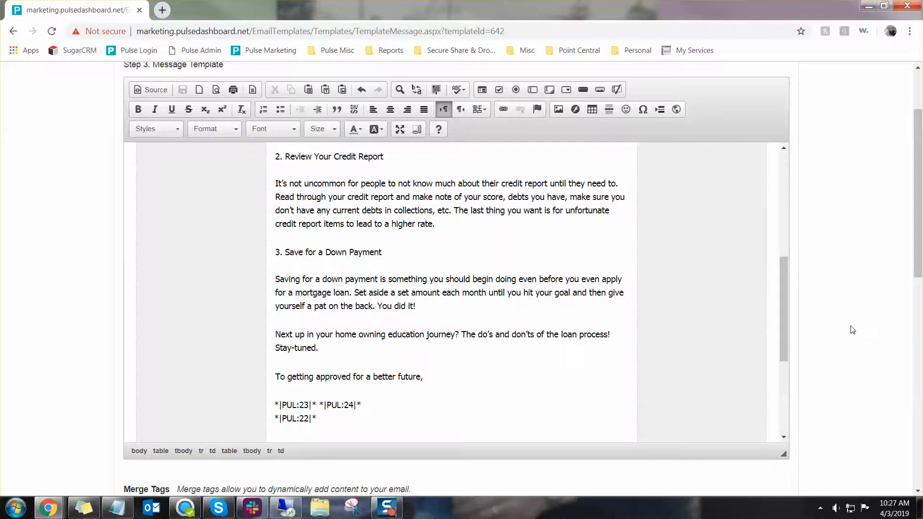
scroll(835, 330, "down", 10)
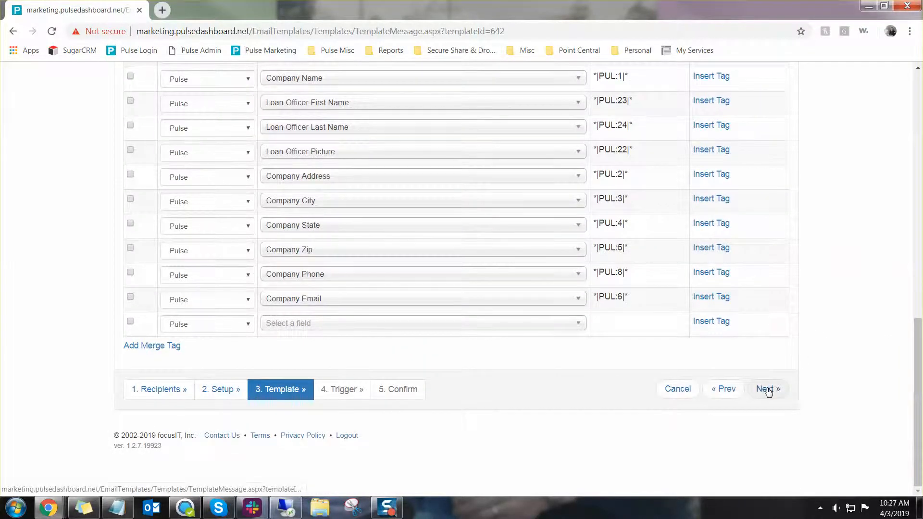
left_click(768, 390)
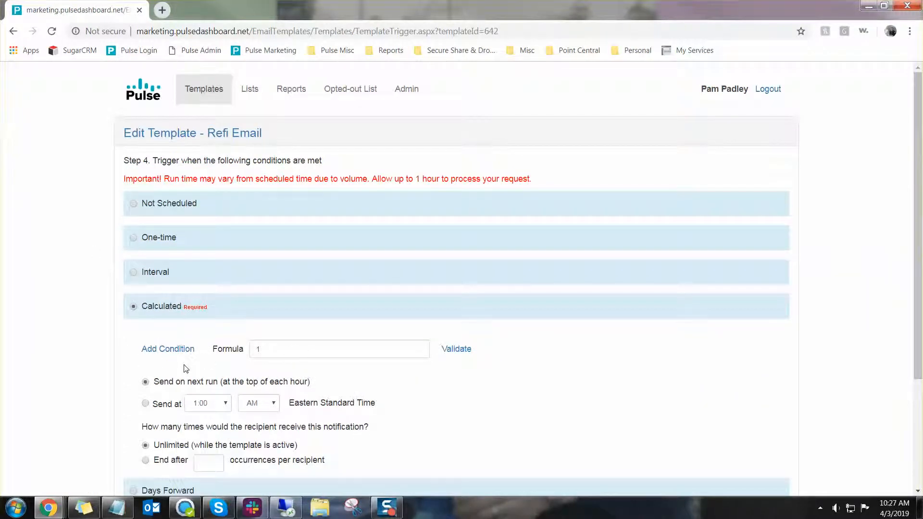
Choose a One-time trigger with an event date of 04/04/2019 at 7:00
left_click(154, 243)
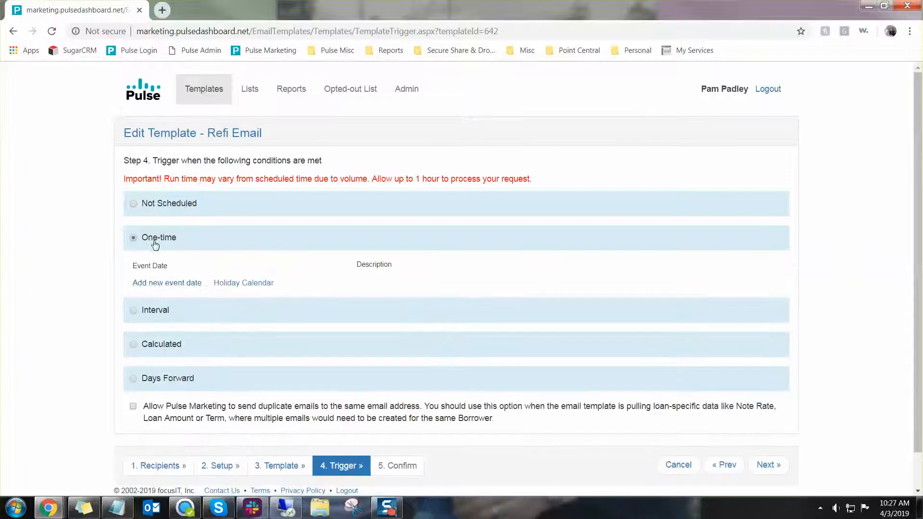
left_click(162, 282)
left_click(210, 287)
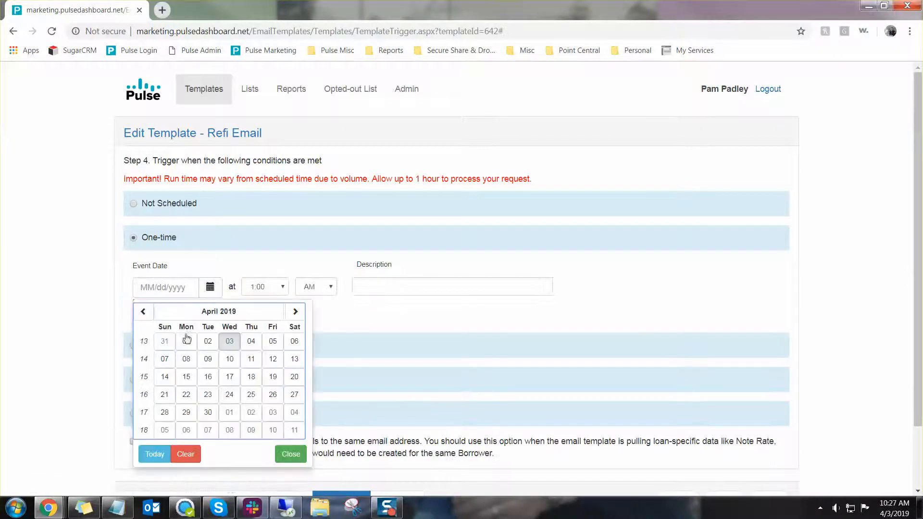
left_click(243, 347)
left_click(282, 287)
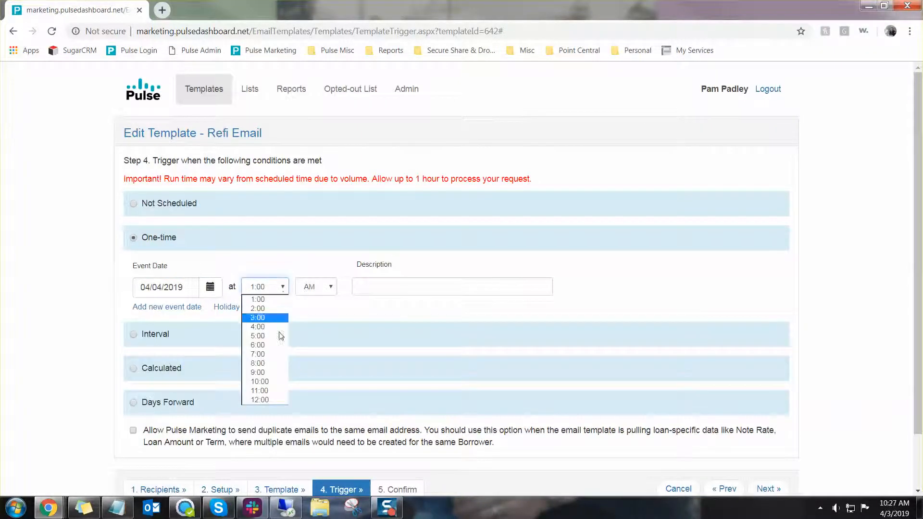
left_click(276, 355)
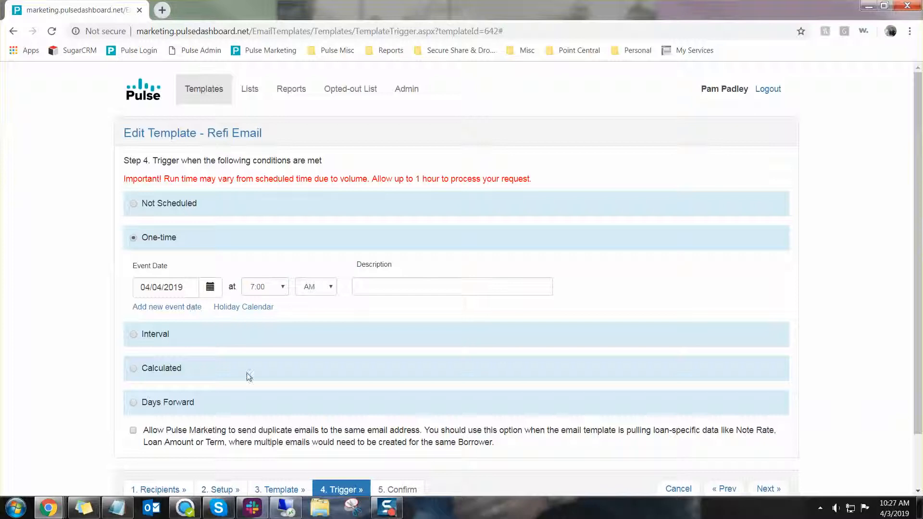
Switch to Interval and review its Monthly, Weekly and Send on choices without selecting
left_click(149, 336)
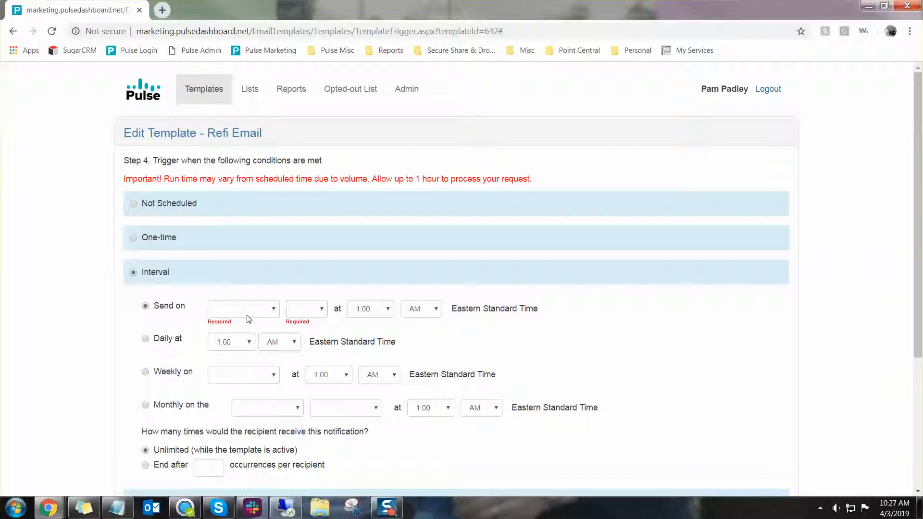
scroll(178, 346, "down", 1)
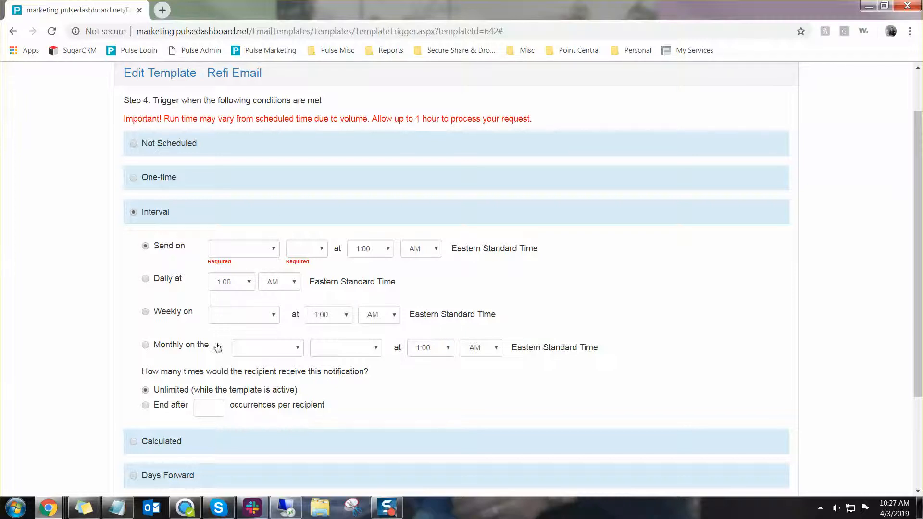
left_click(287, 355)
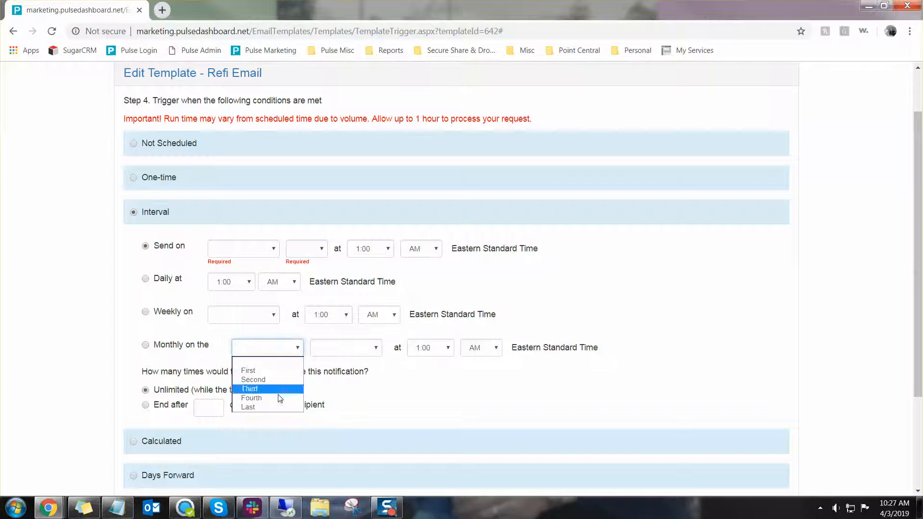
left_click(351, 349)
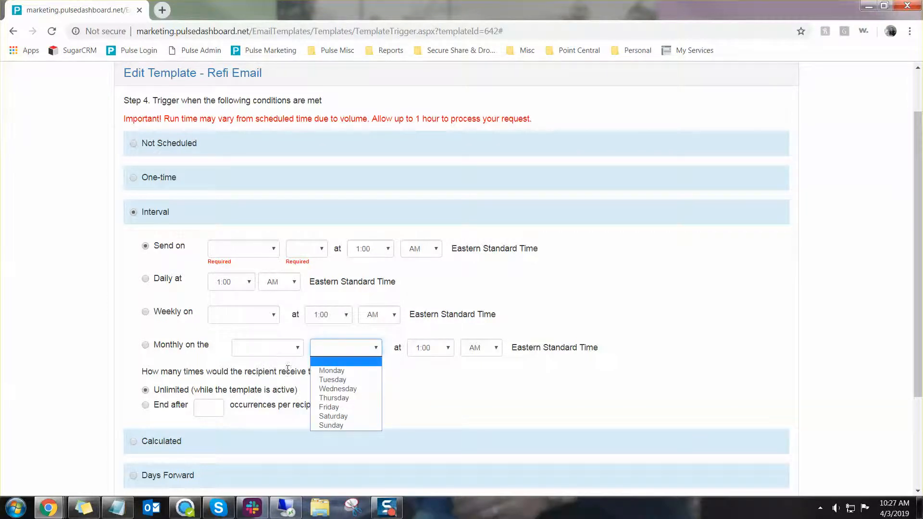
left_click(231, 316)
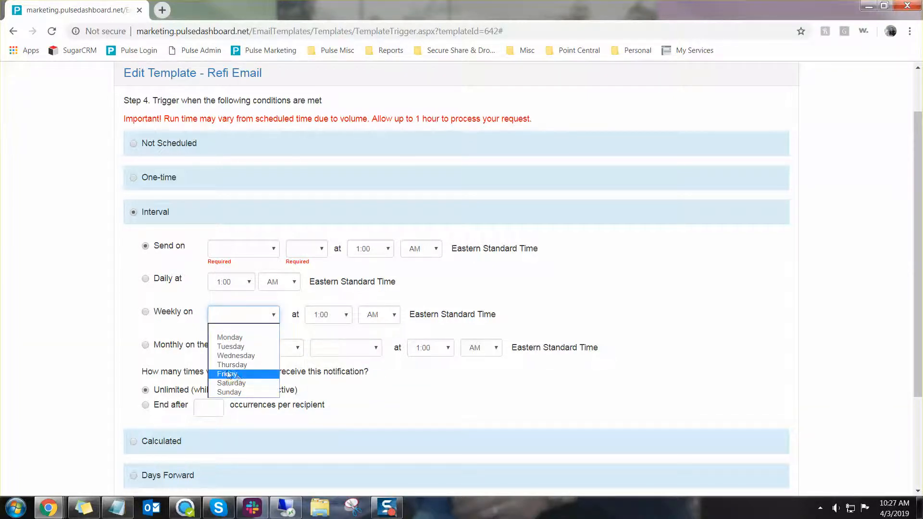
left_click(189, 332)
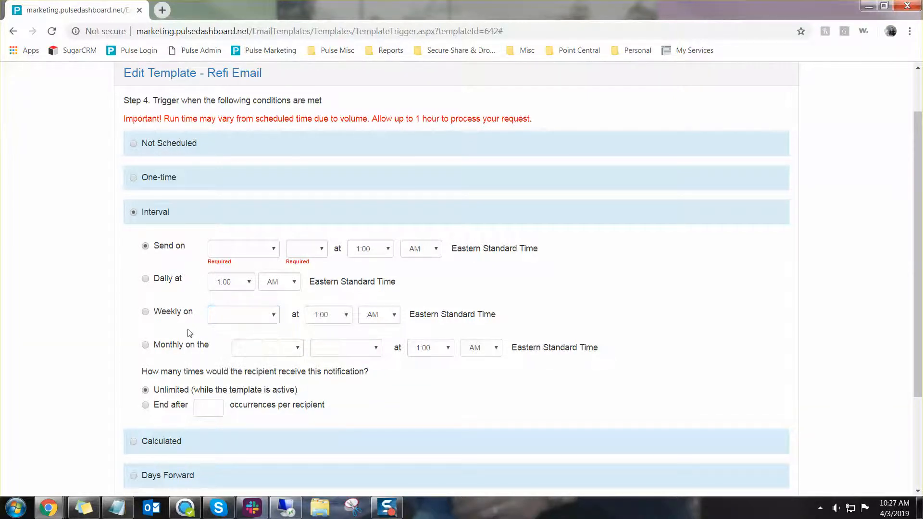
left_click(213, 251)
left_click(216, 253)
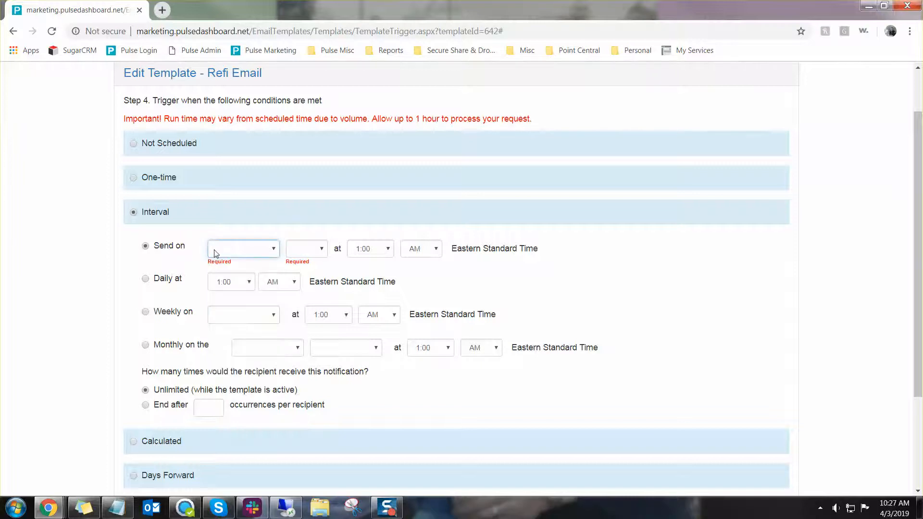
left_click(173, 218)
scroll(123, 344, "down", 3)
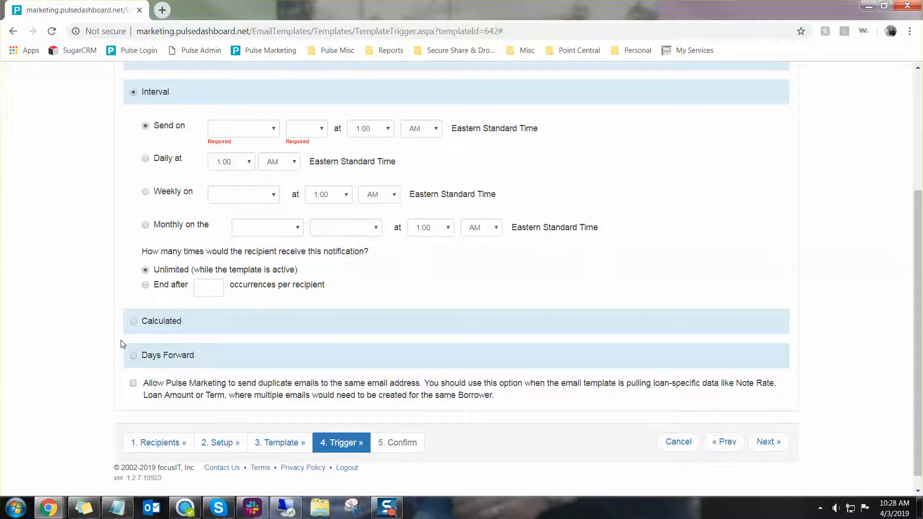
Select Calculated scheduling and add condition row 1 with its Formula field
left_click(155, 321)
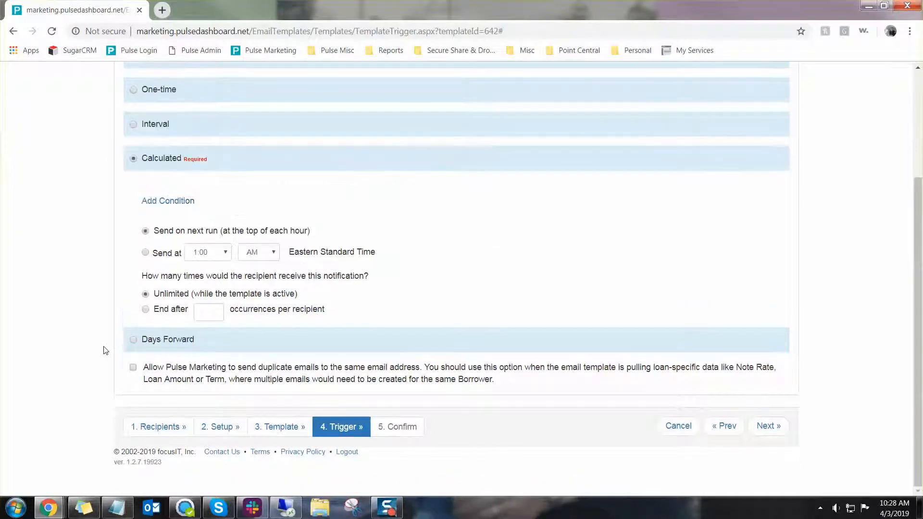
scroll(106, 349, "up", 3)
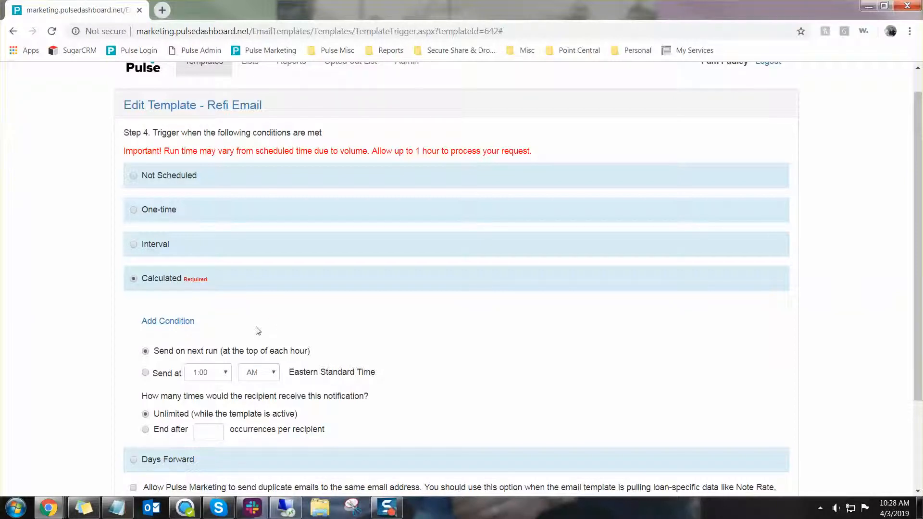
left_click(182, 321)
Set condition 1 to Point, Borrower Date Birth (118), compared by Anniversary
left_click(224, 353)
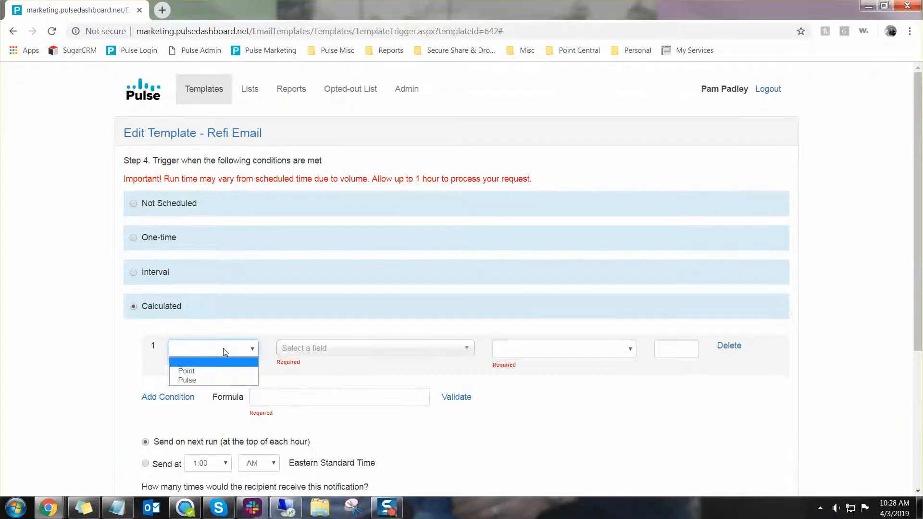
left_click(188, 370)
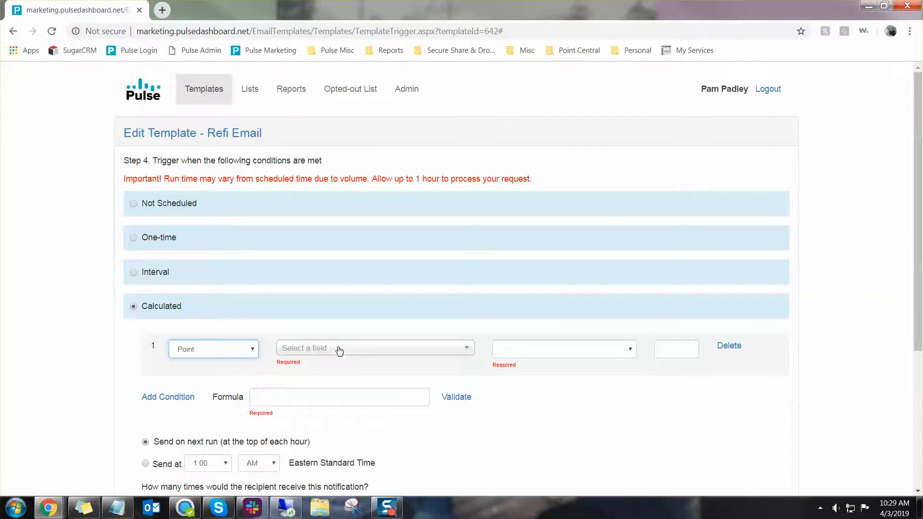
left_click(339, 350)
type("Borrower date")
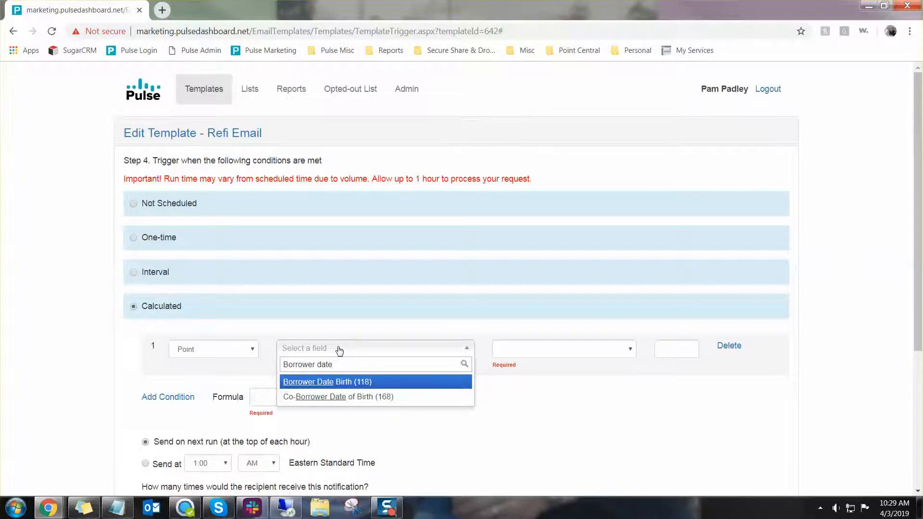
left_click(383, 382)
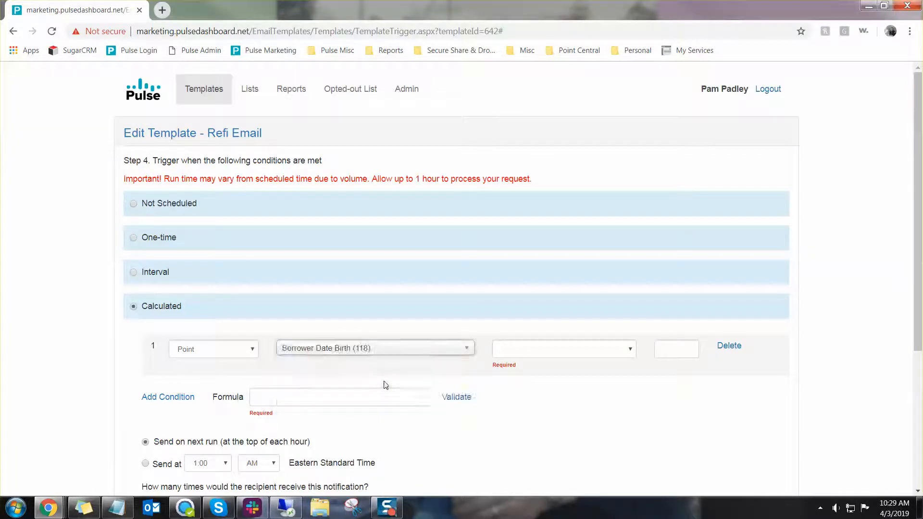
left_click(539, 354)
left_click(538, 417)
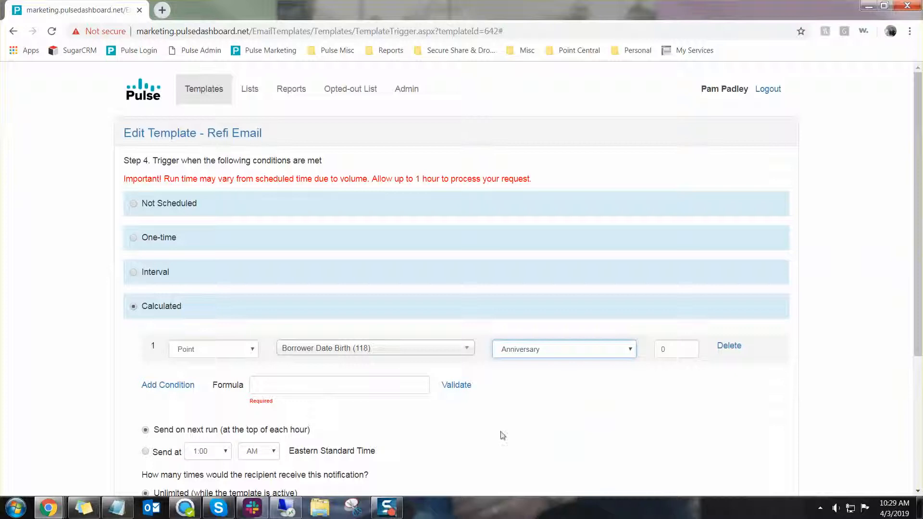
left_click(547, 349)
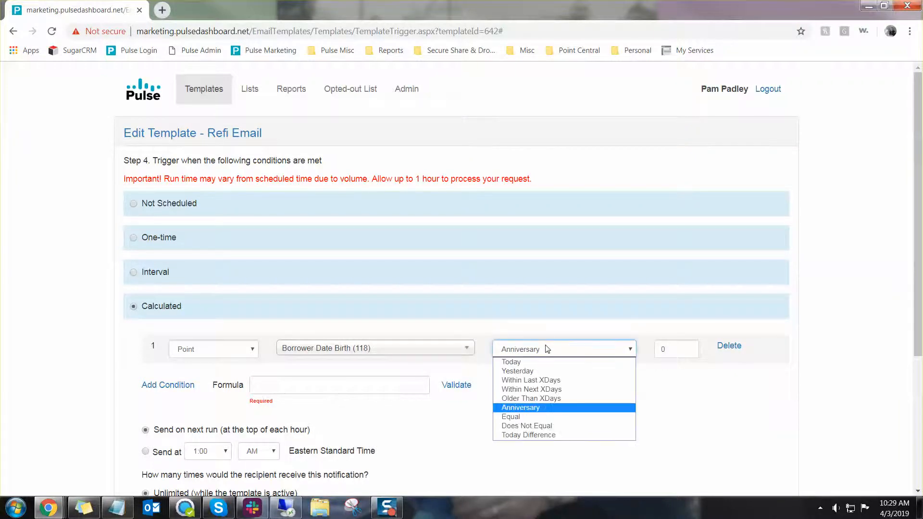
Enter 1 as the condition formula and recheck the comparison types
left_click(402, 389)
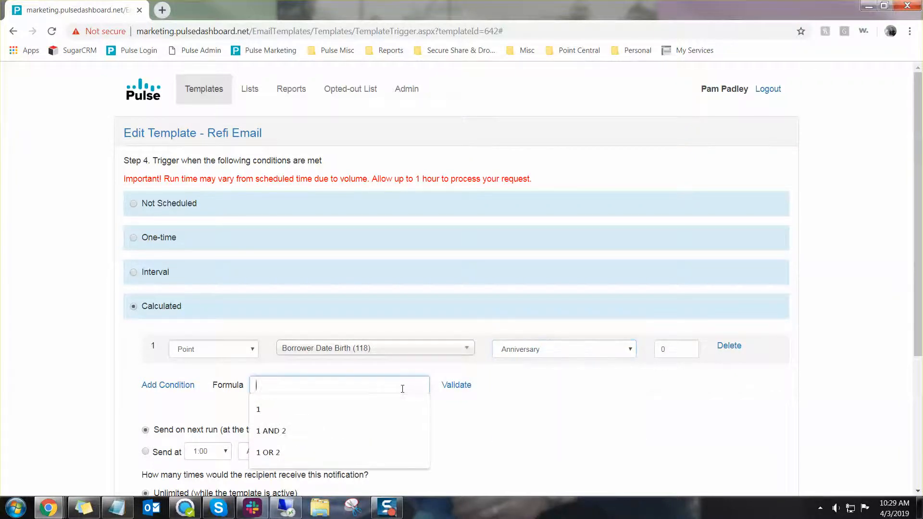
type("1")
left_click(540, 388)
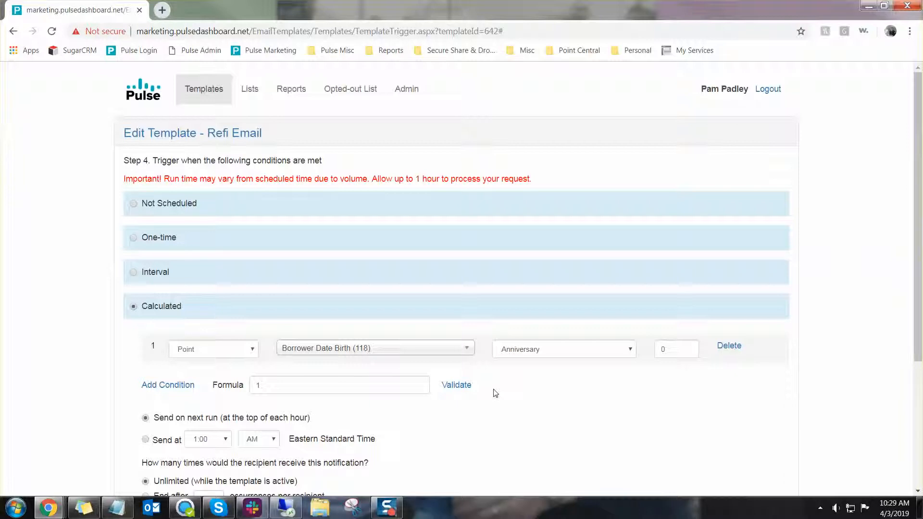
left_click(522, 351)
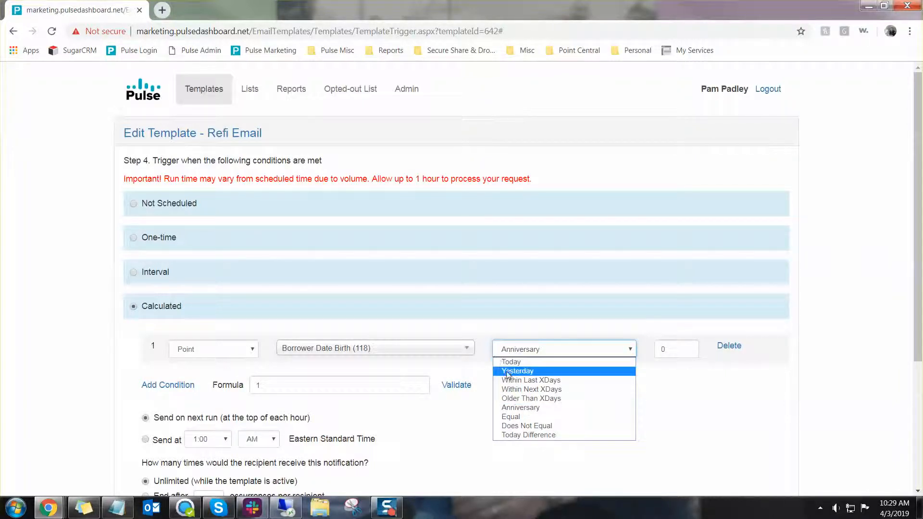
Search 'closed' to pick Loan Closed Date (6055) and compare by Today Difference
left_click(450, 374)
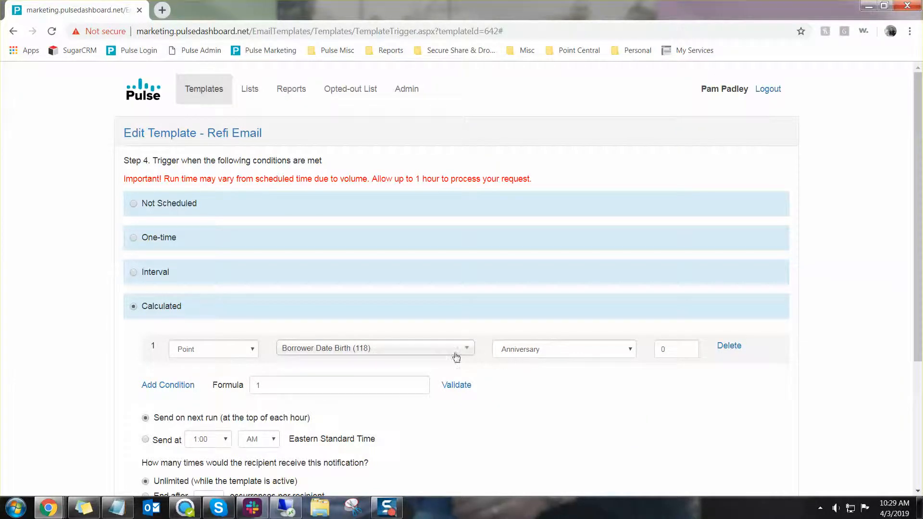
left_click(453, 355)
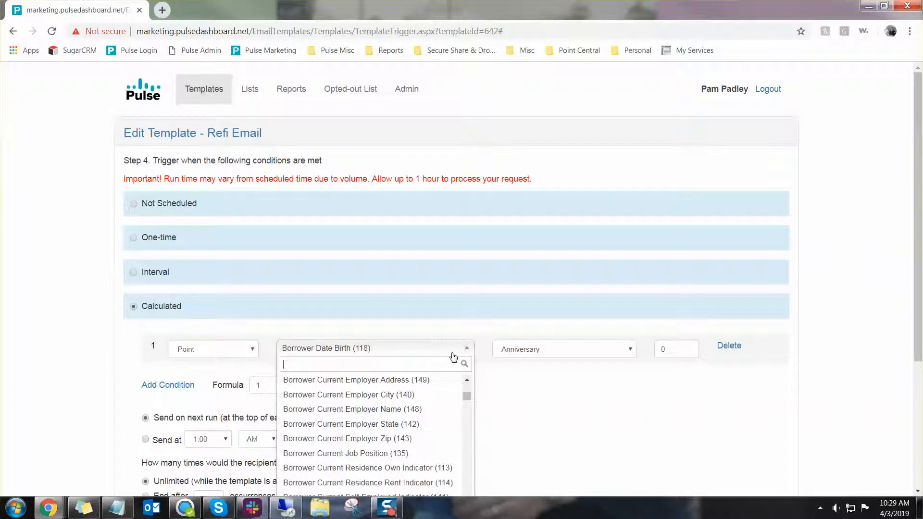
type("closed")
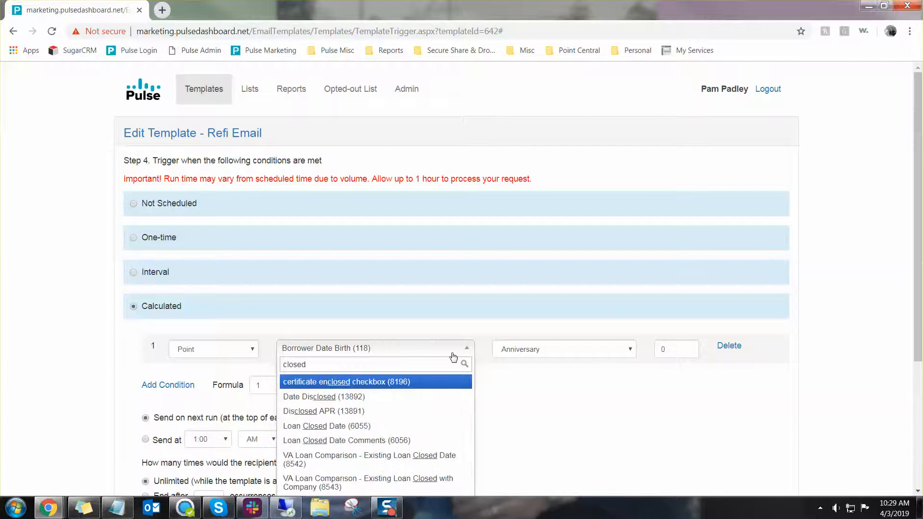
left_click(423, 426)
left_click(550, 347)
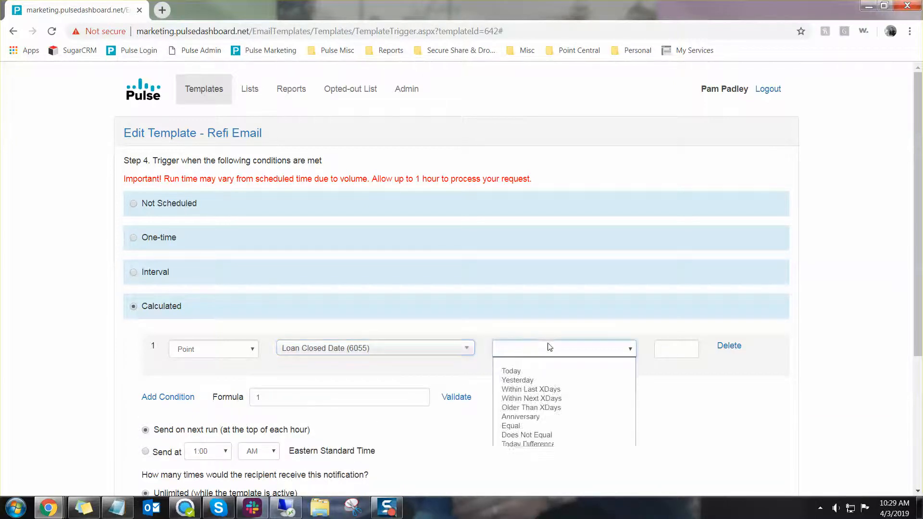
left_click(537, 445)
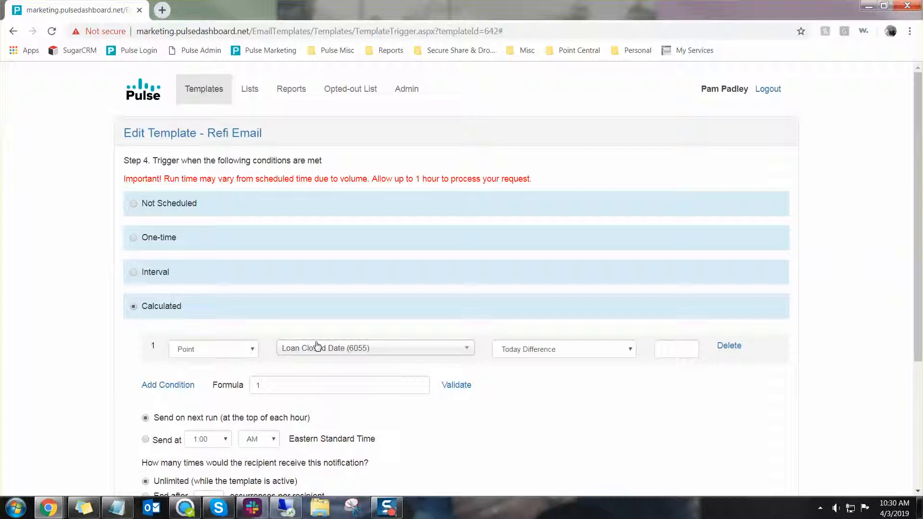
Enter -30 as condition 1's Today Difference value, then edit its minus sign
left_click(679, 349)
type("-30")
left_click_drag(665, 349, 658, 350)
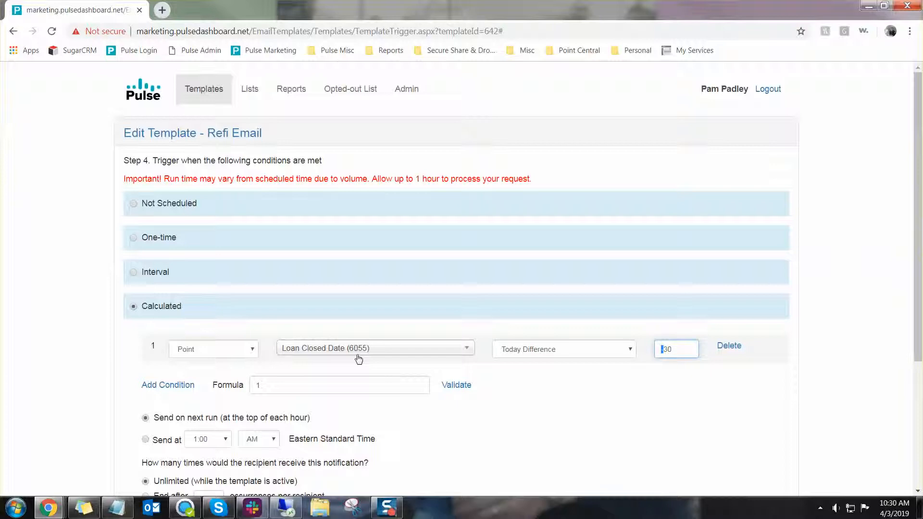
key("BackSpace")
type("`")
type("-")
Try -180 and then -365, leaving only a minus sign in the value box
key("BackSpace")
key("BackSpace")
key("BackSpace")
type("-180")
key("BackSpace")
key("BackSpace")
key("BackSpace")
key("BackSpace")
type("-365")
key("BackSpace")
key("BackSpace")
key("BackSpace")
scroll(601, 365, "down", 2)
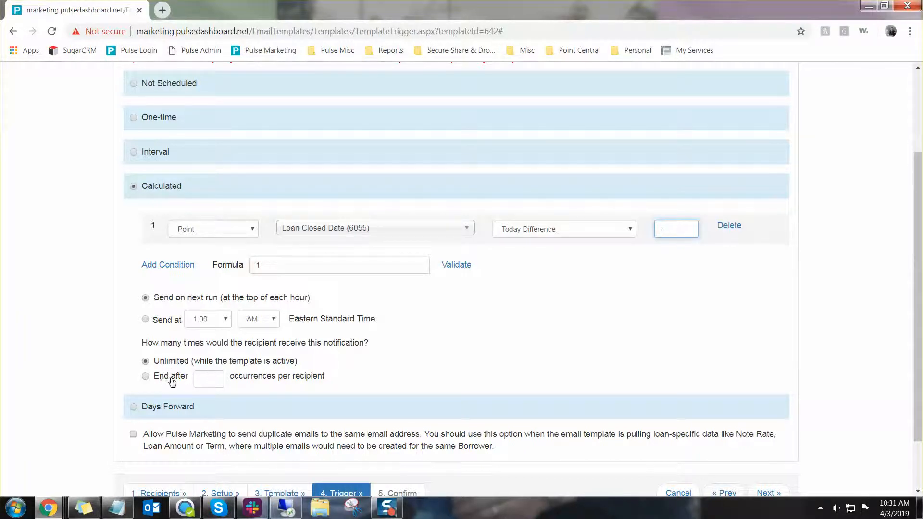
Choose 'End after' and limit sends to 1 occurrence per recipient
left_click(207, 378)
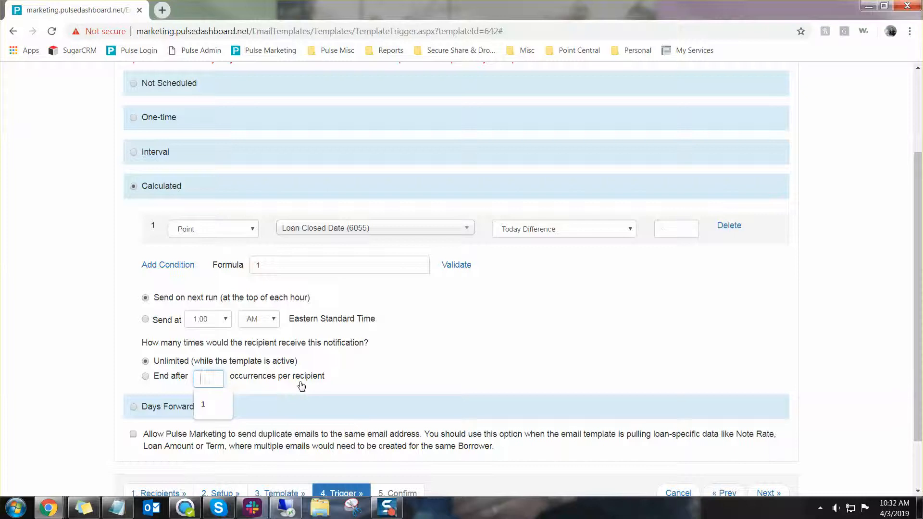
left_click(435, 371)
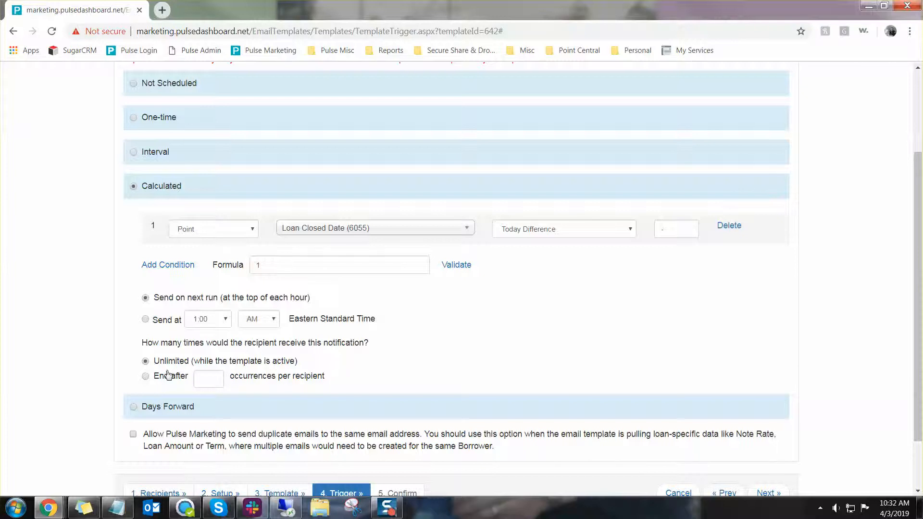
left_click(211, 373)
type("1")
left_click(434, 375)
Switch the trigger to Days Forward, check its days/weeks unit options, then pick One-time
left_click(184, 407)
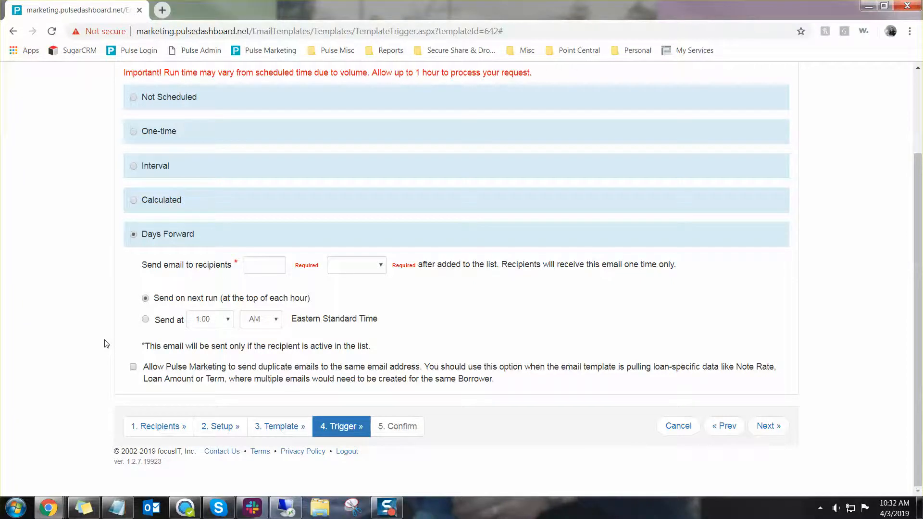
scroll(107, 344, "up", 1)
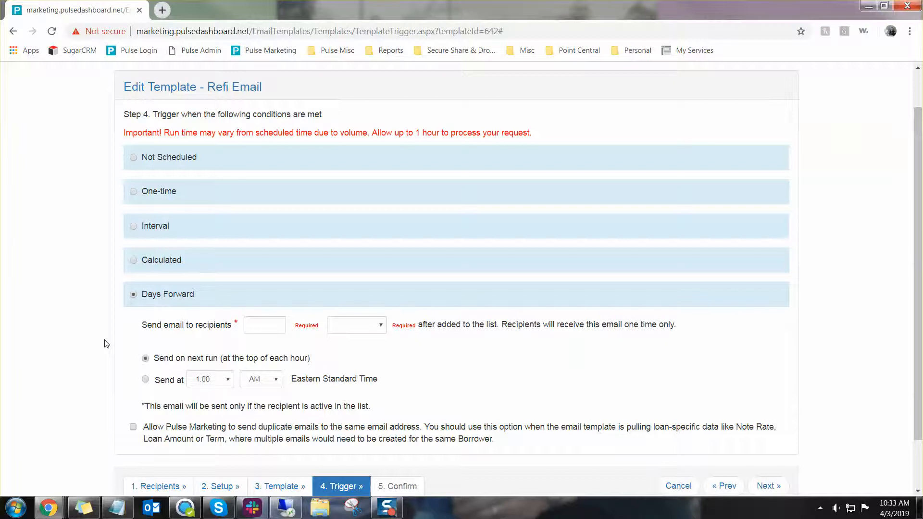
left_click(343, 327)
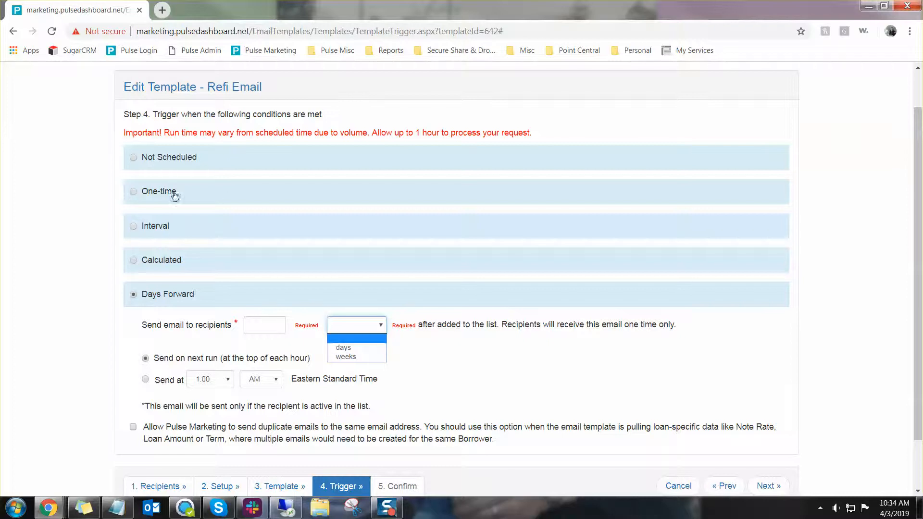
left_click(147, 191)
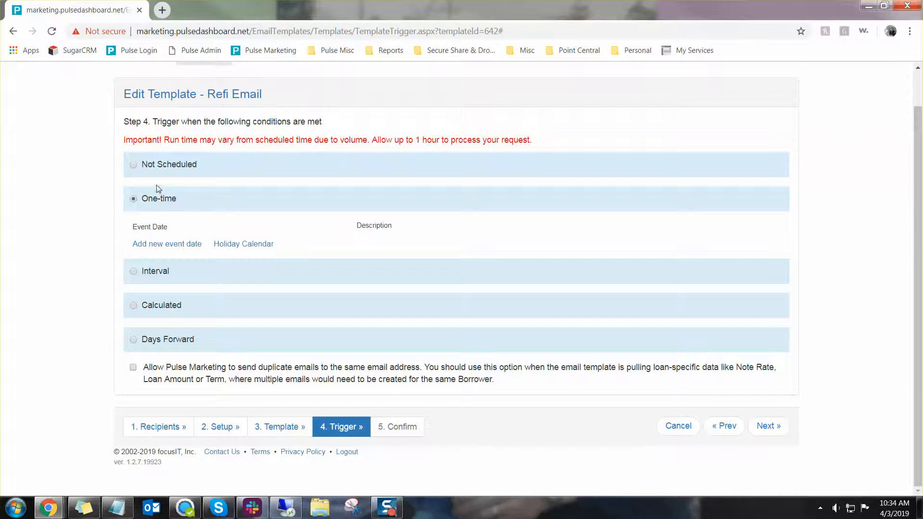
Set the Refi Email trigger to Not Scheduled
left_click(159, 167)
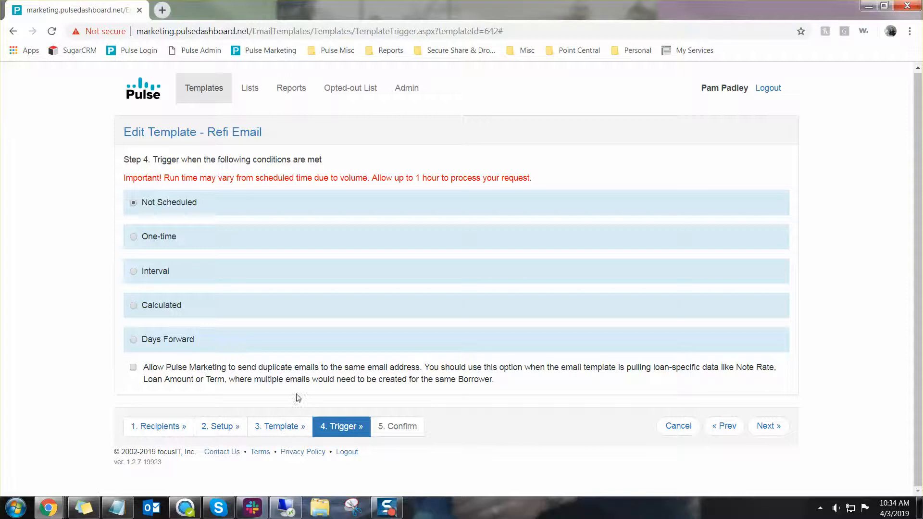
left_click(786, 433)
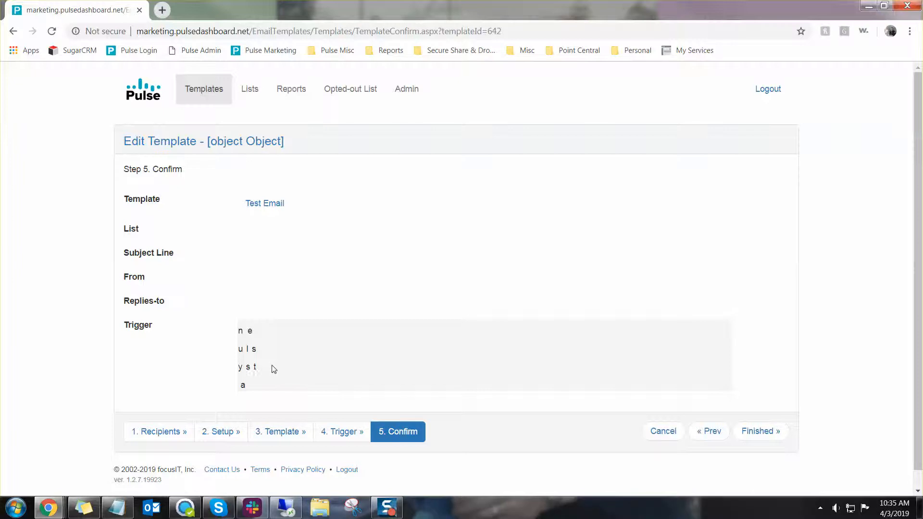
left_click(713, 430)
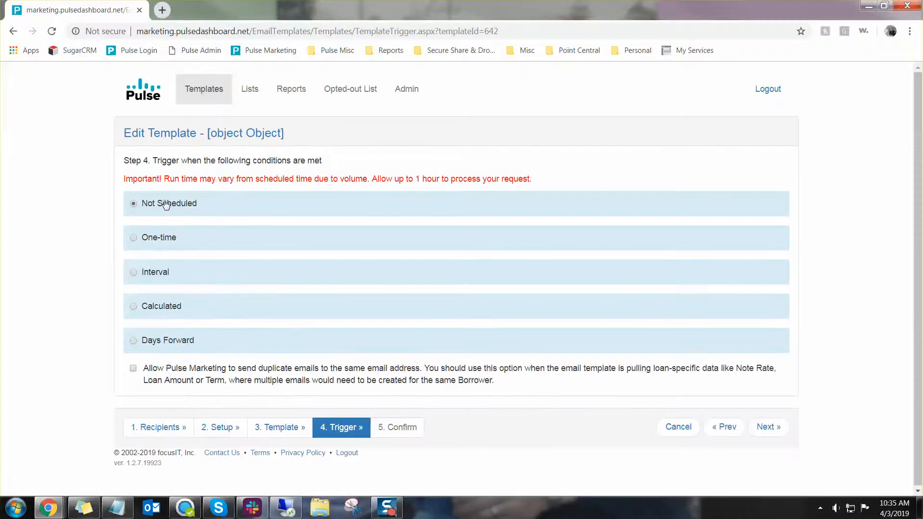
left_click(766, 428)
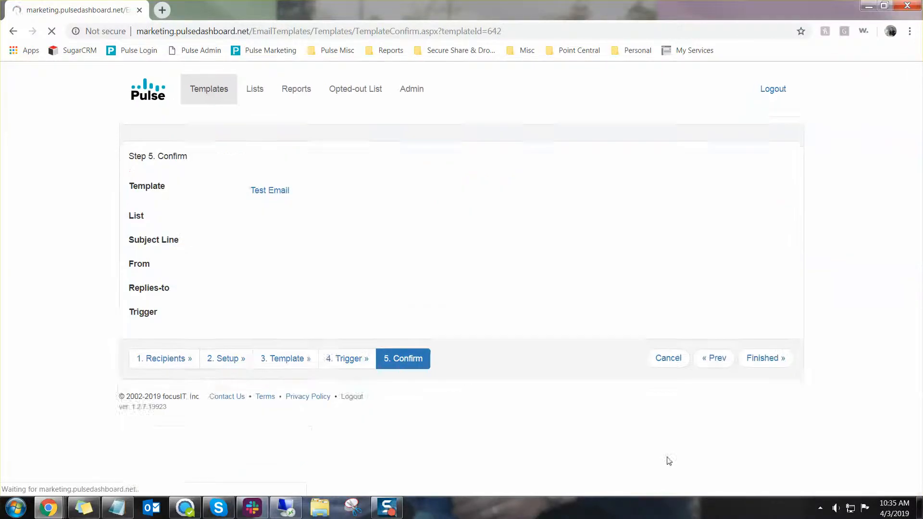